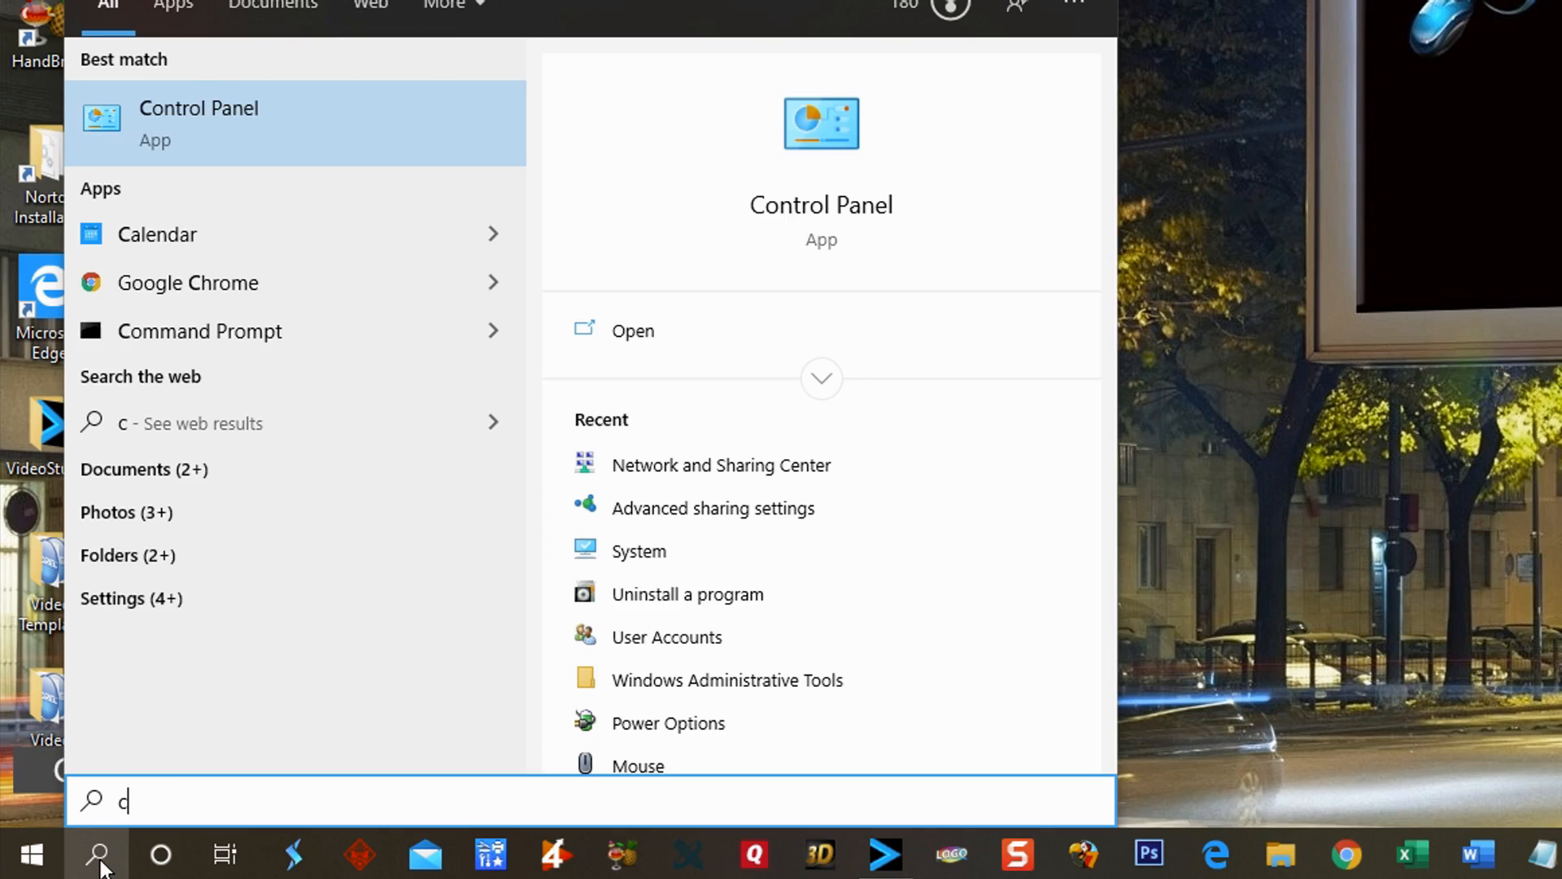
# Step: Open the Network & Internet settings and view the connection properties showing the active network's profile
pyautogui.click(217, 115)
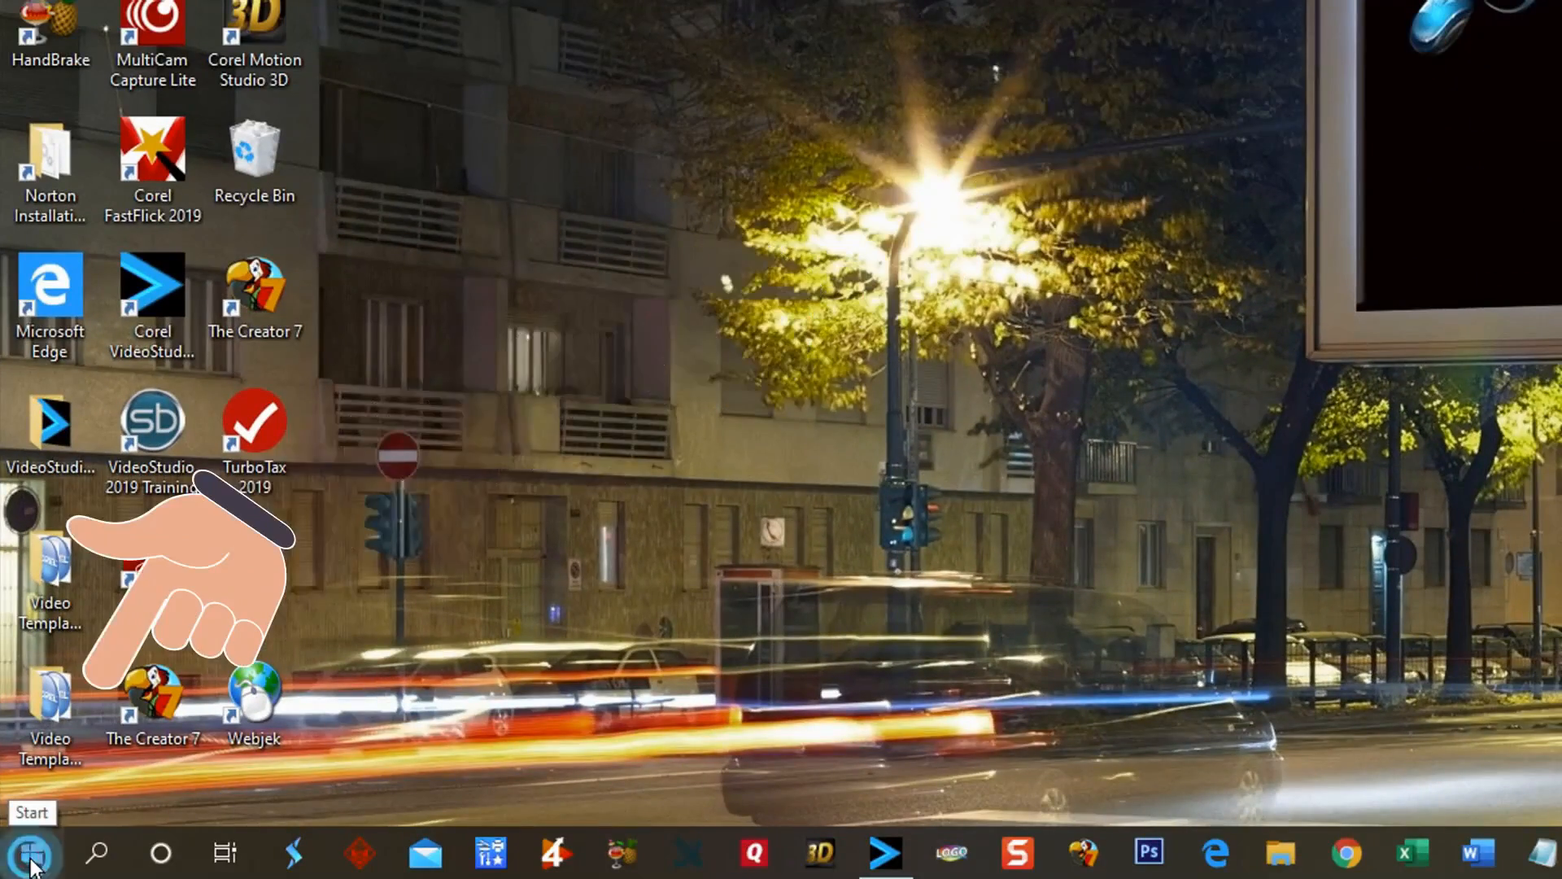
pyautogui.click(31, 856)
pyautogui.moveTo(31, 729)
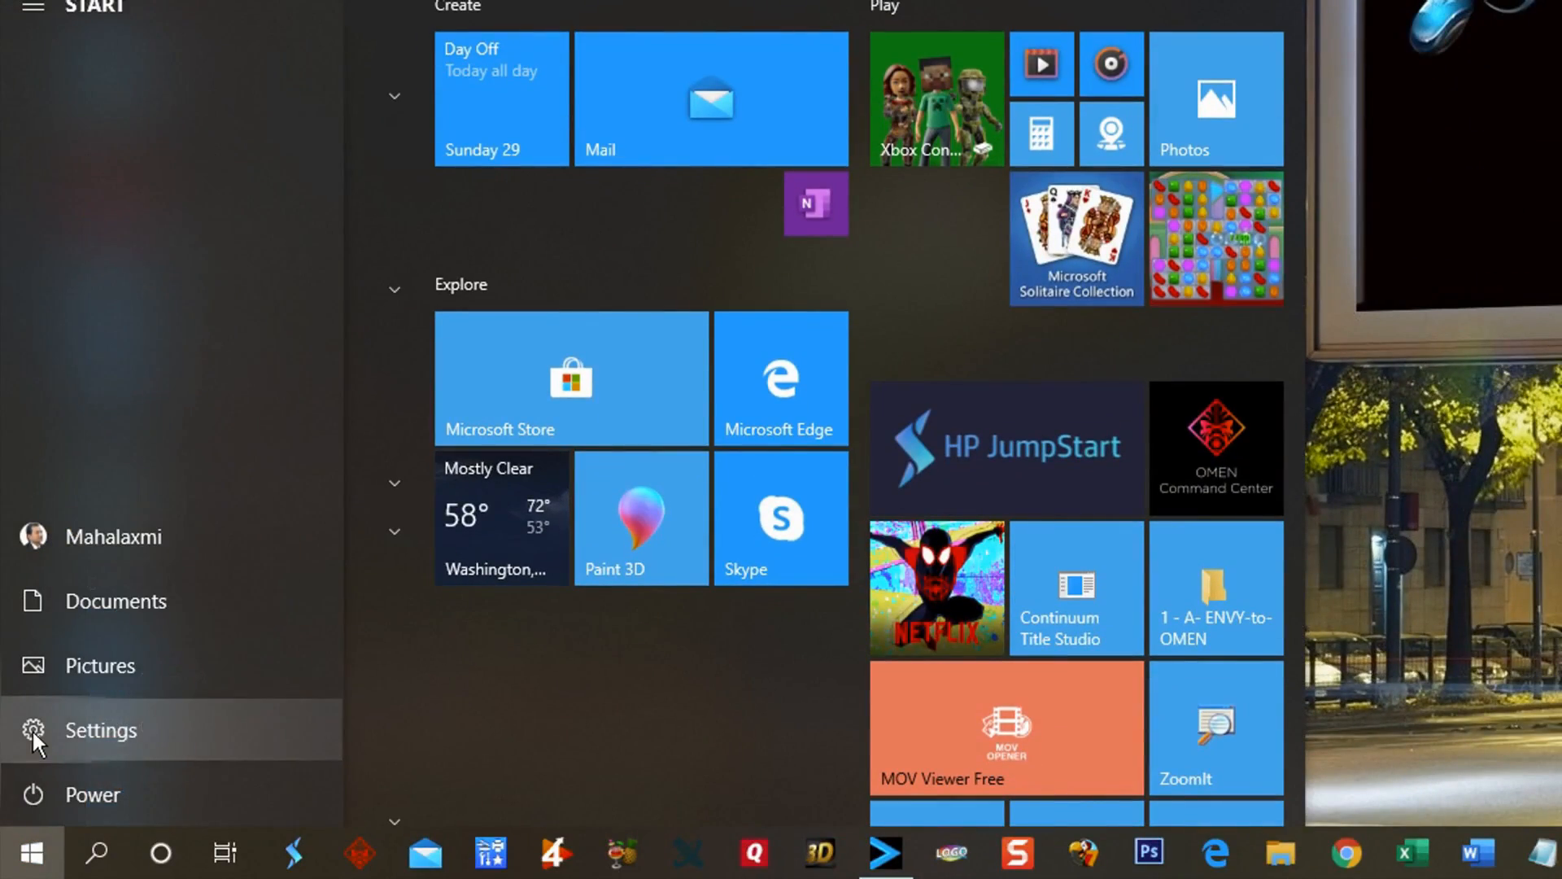
pyautogui.click(82, 730)
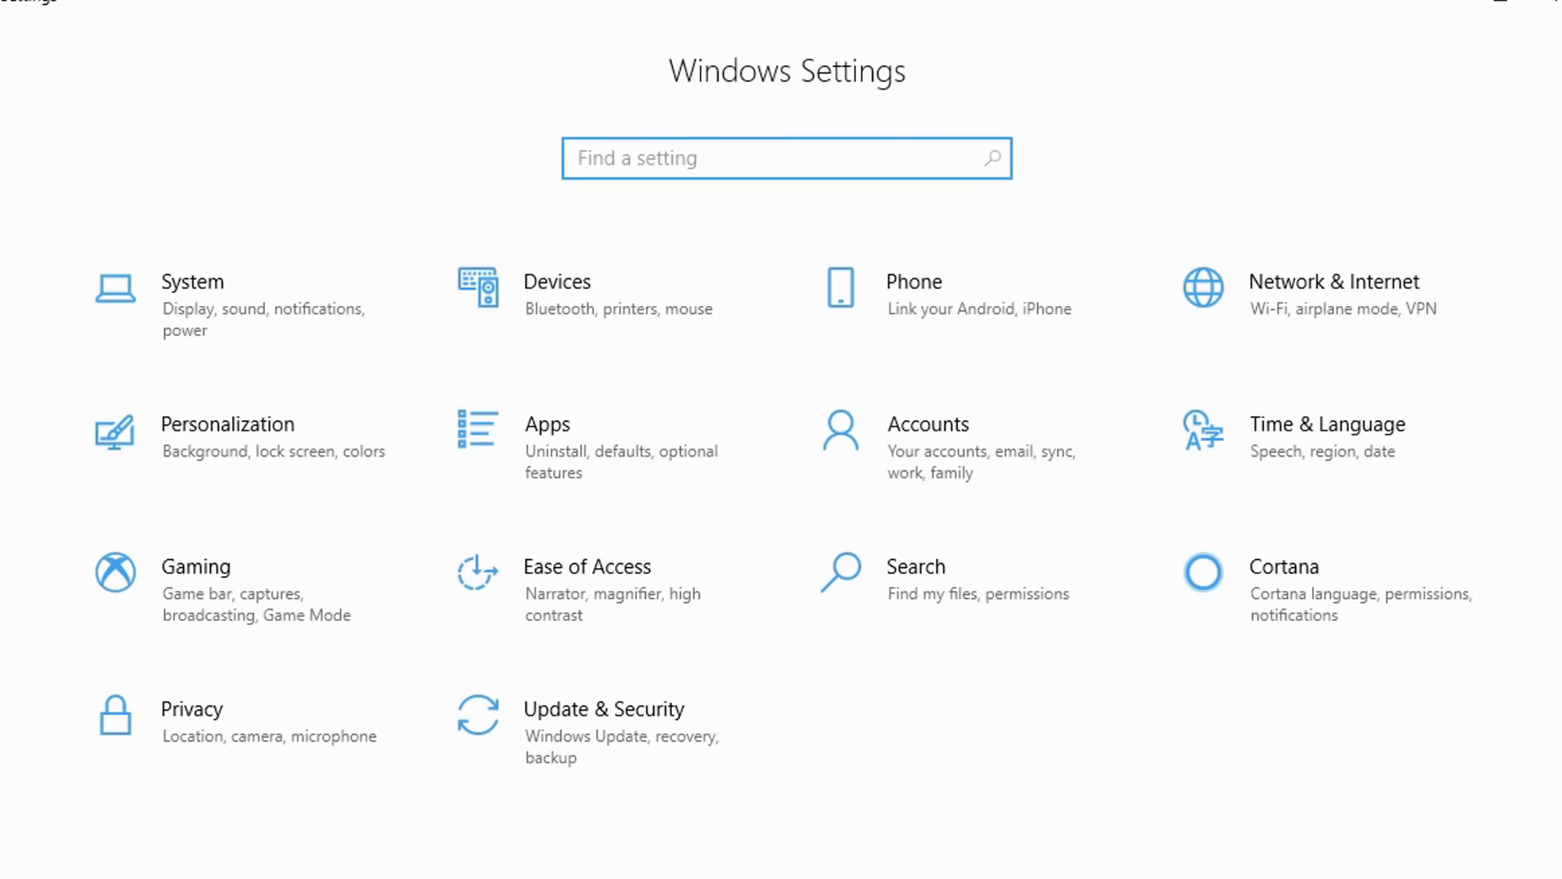
pyautogui.click(1315, 275)
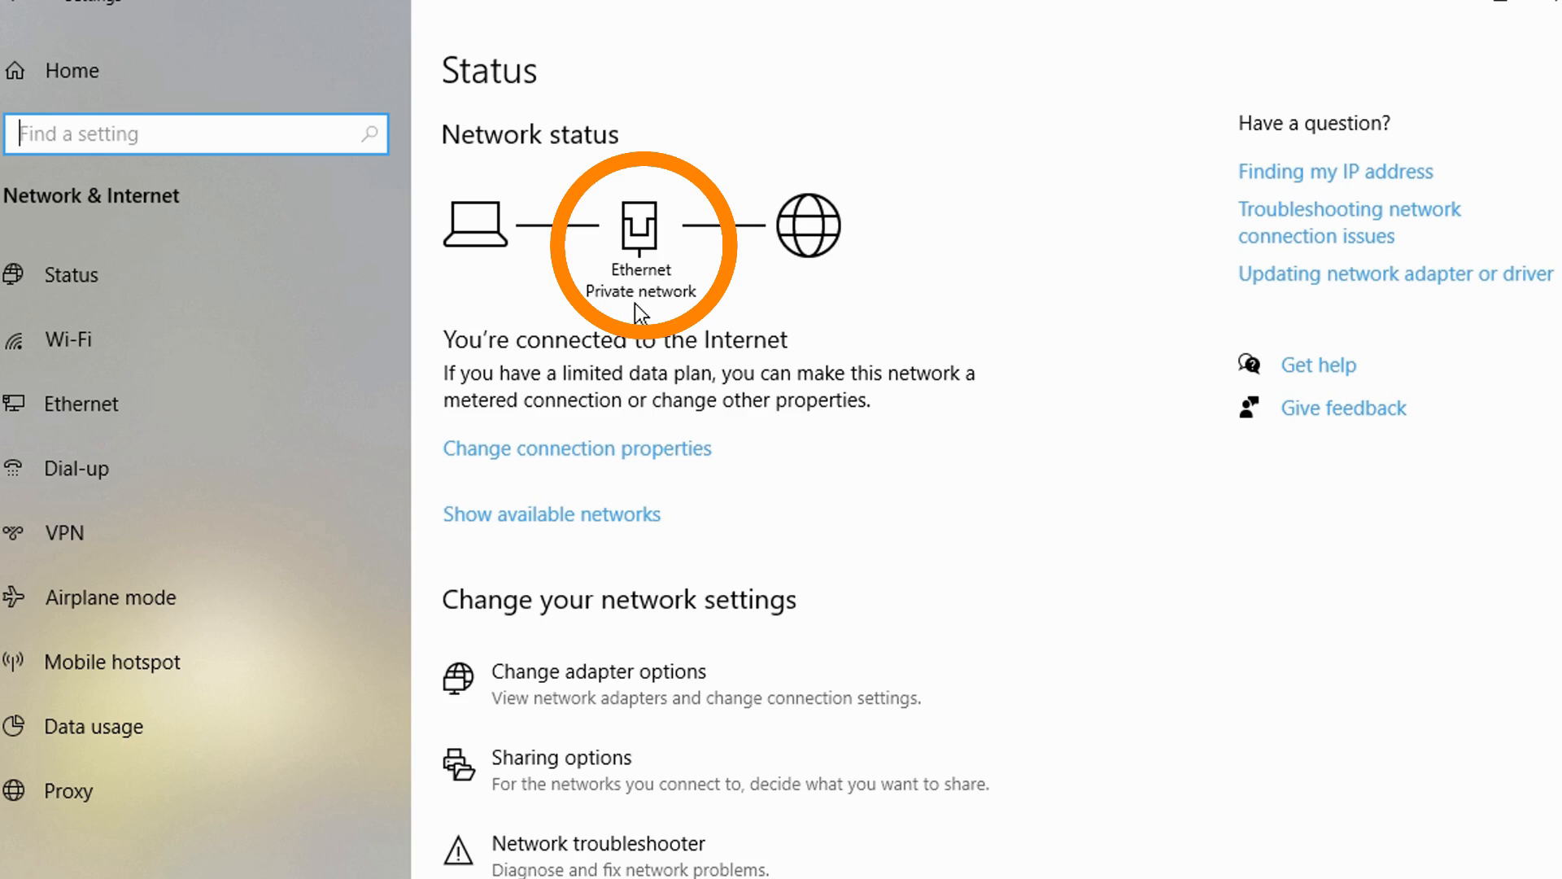
pyautogui.click(529, 456)
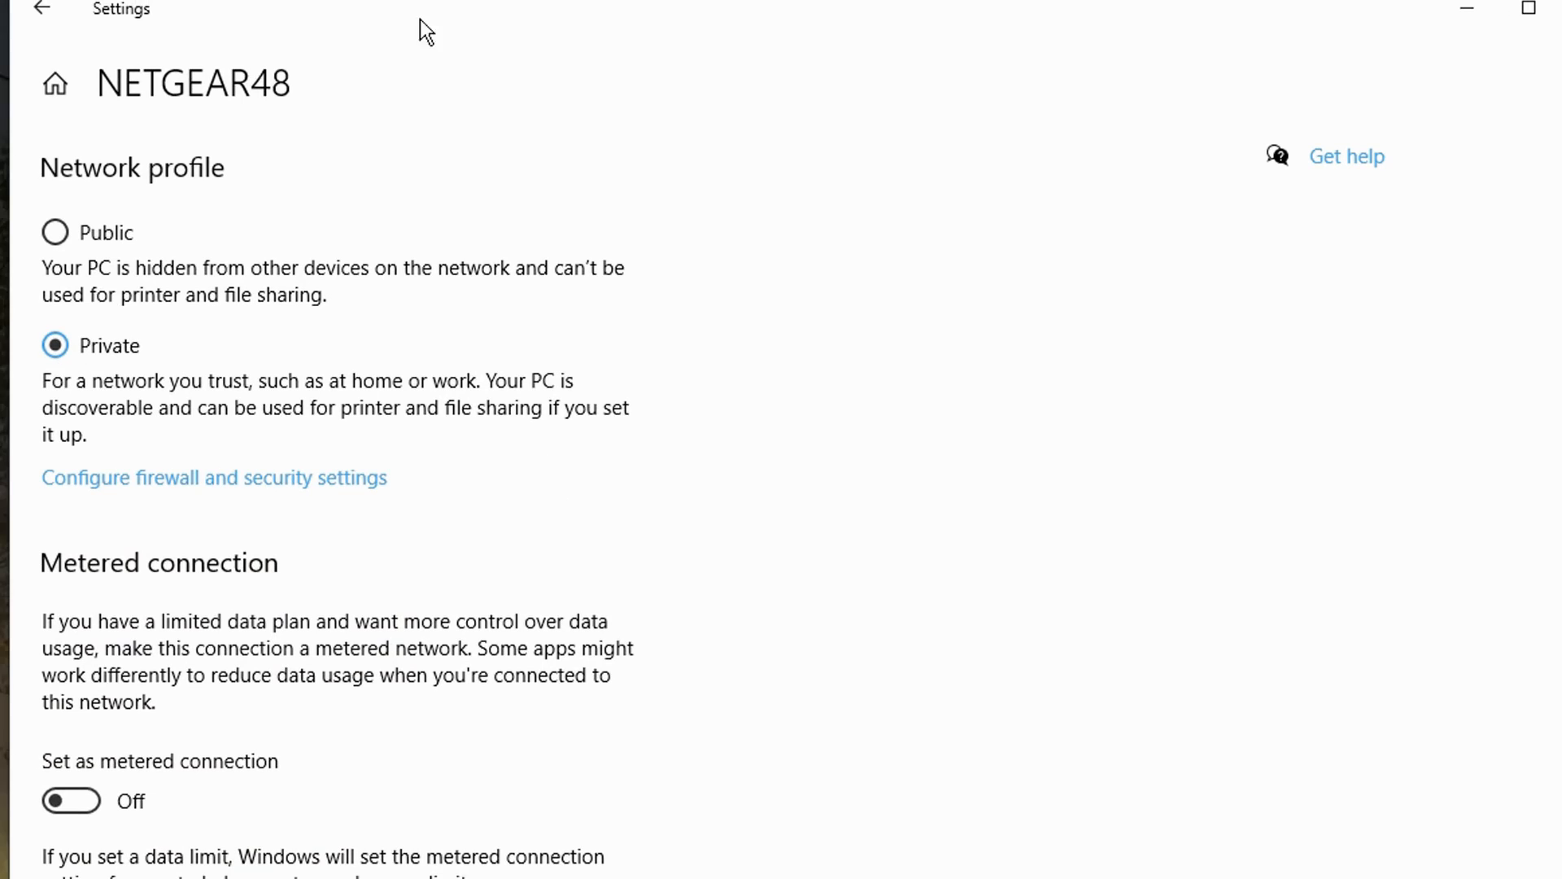
# Step: Return to the network status, open the Network and Sharing Center's advanced sharing settings, and expand the All Networks profile
pyautogui.click(41, 13)
pyautogui.click(41, 13)
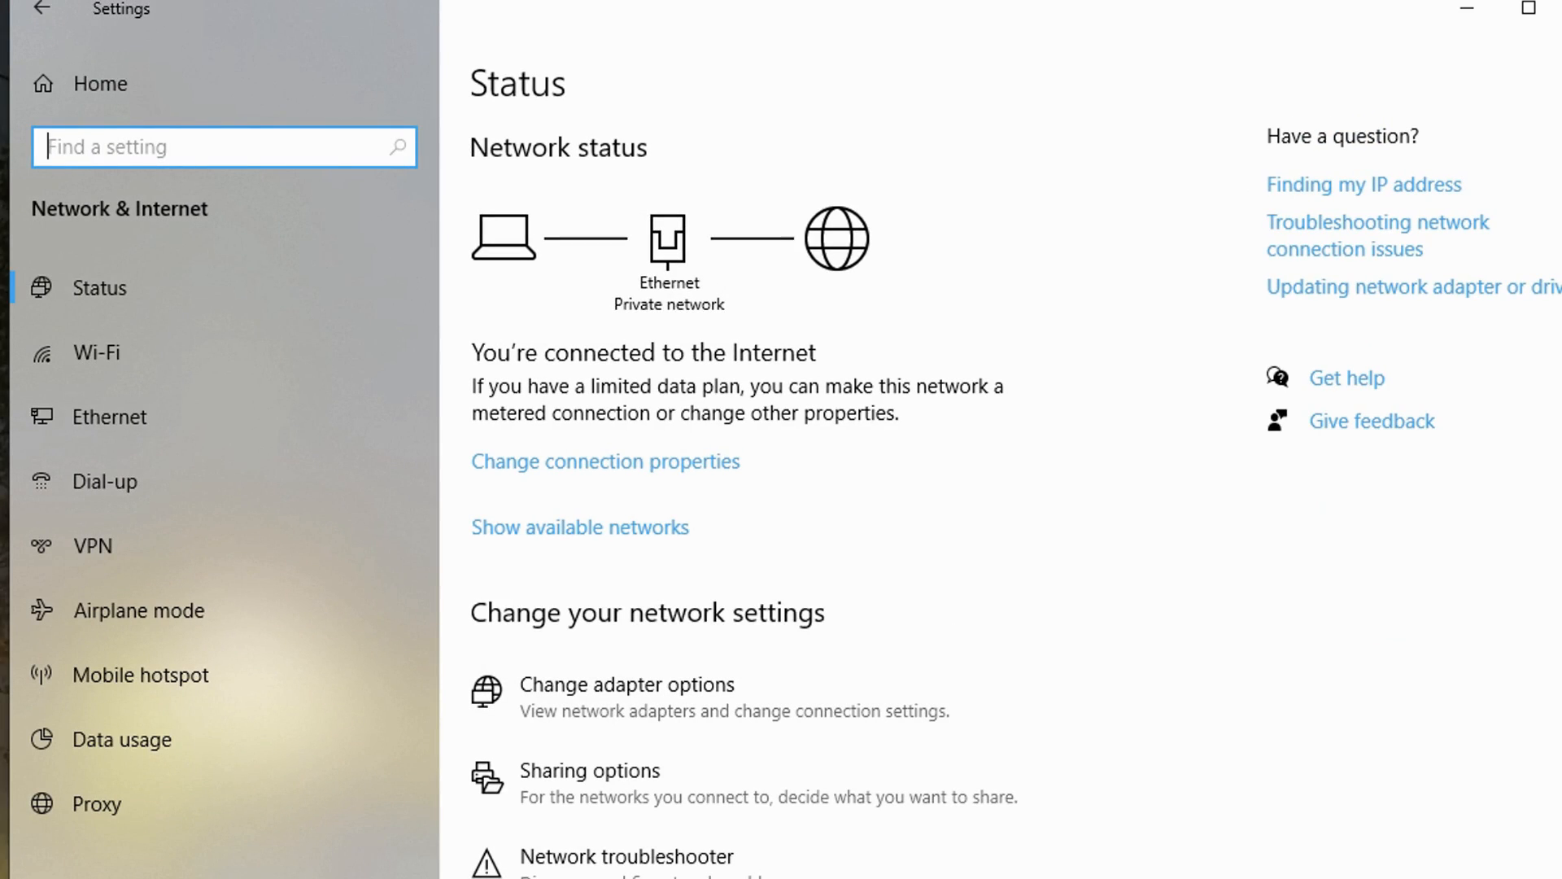
pyautogui.click(603, 745)
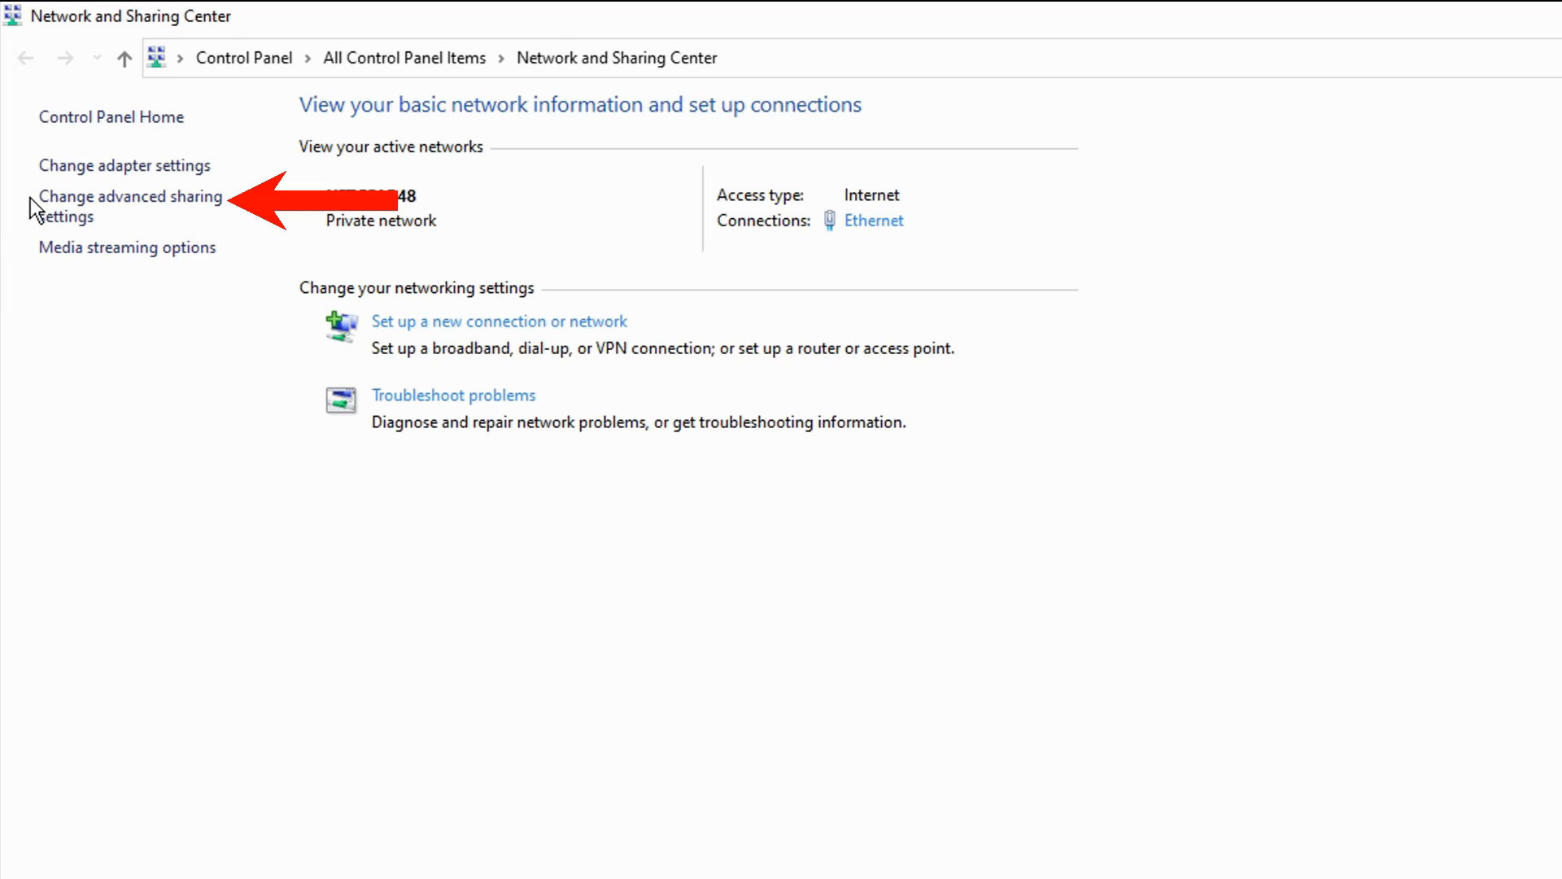
pyautogui.click(92, 198)
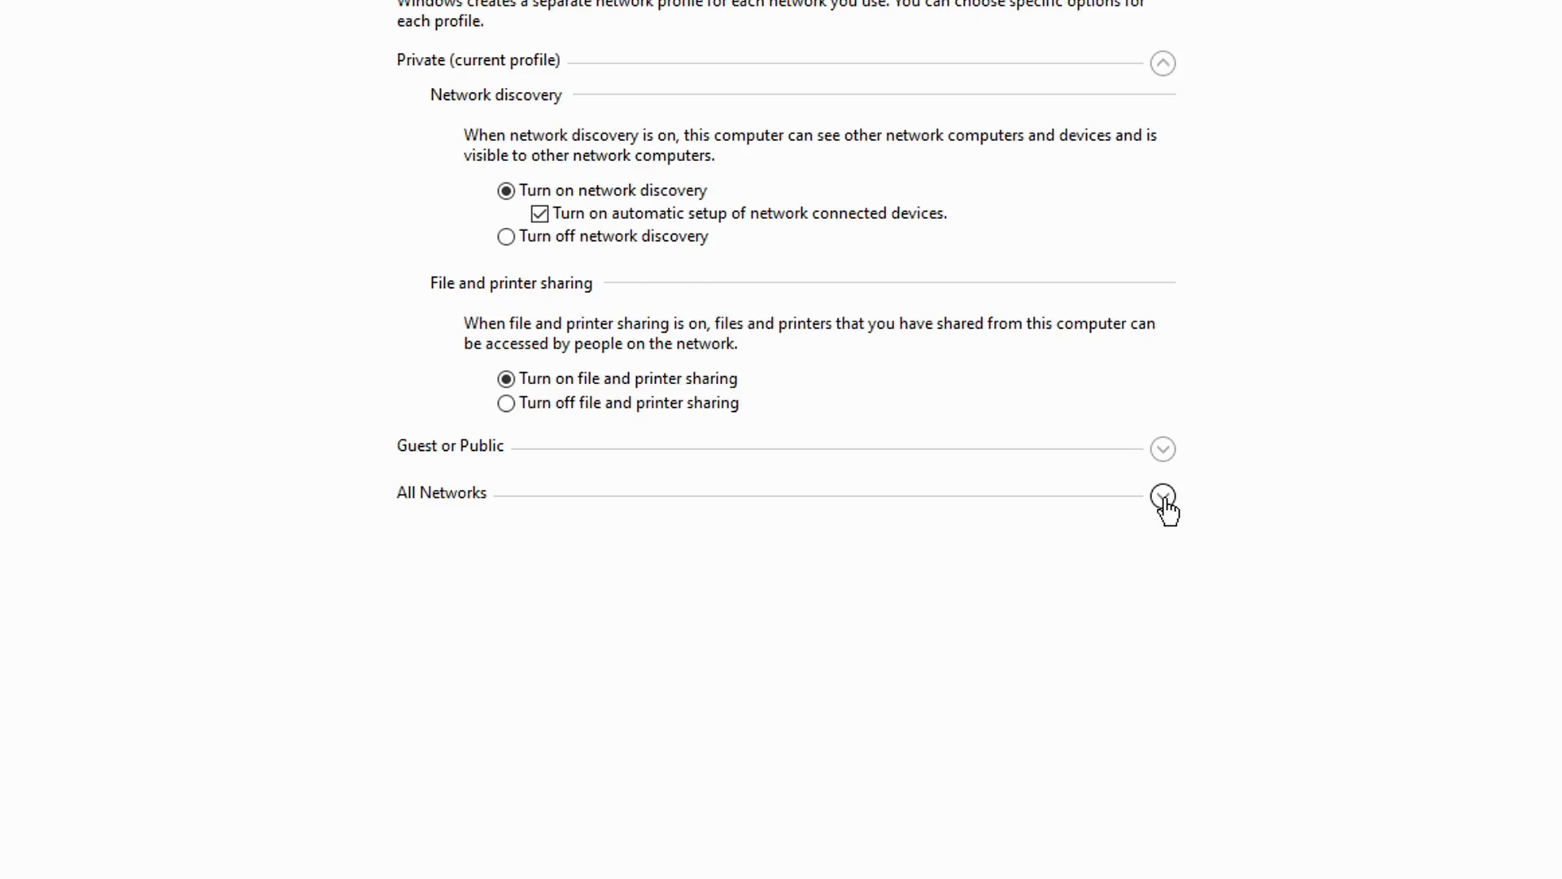
pyautogui.click(1162, 496)
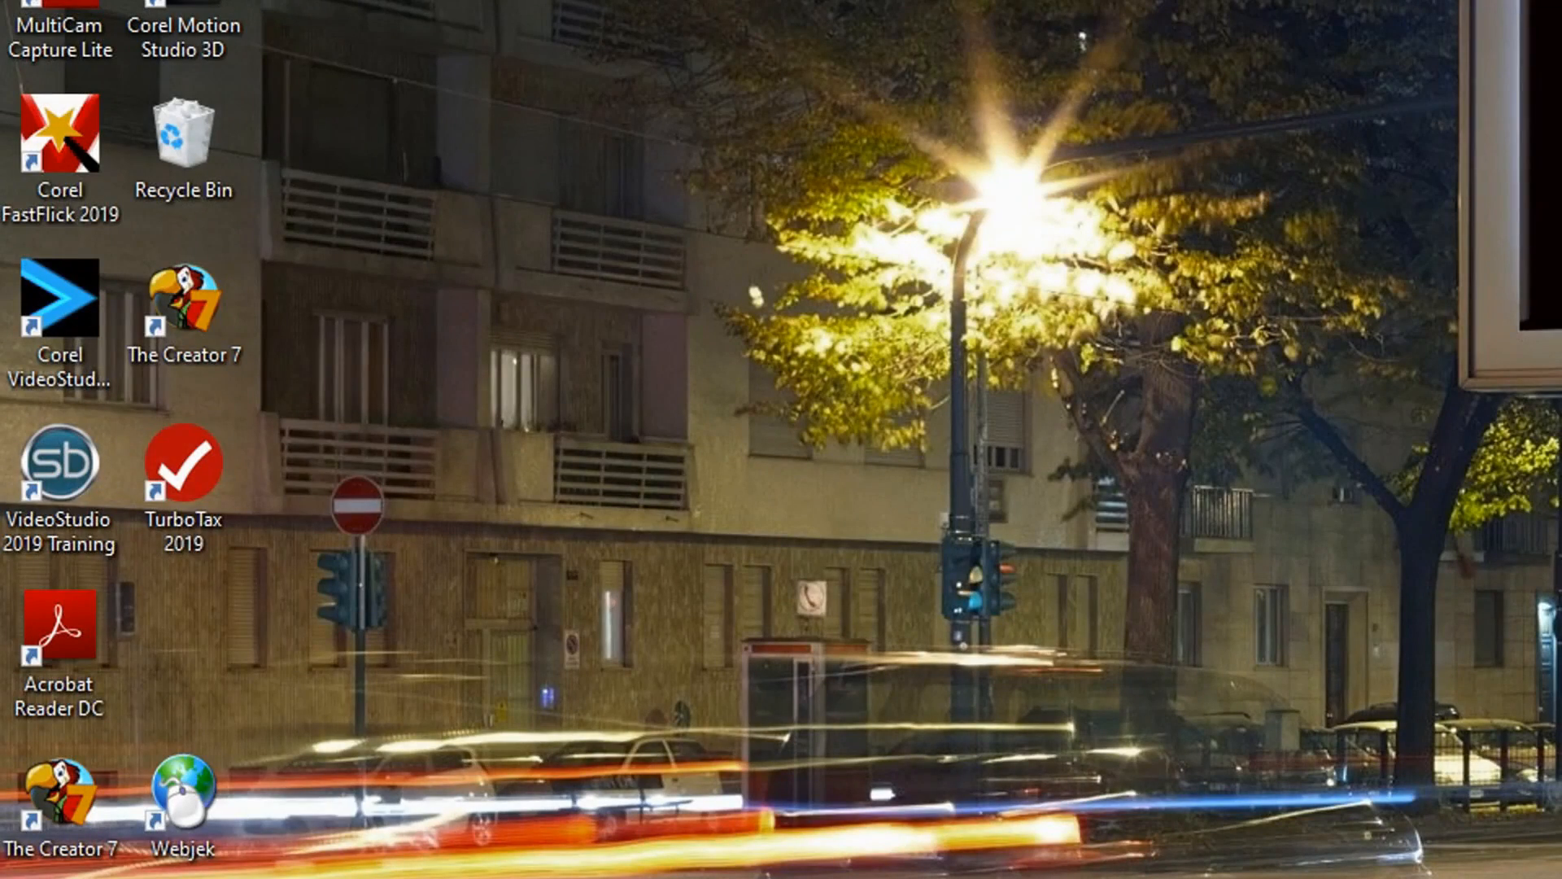
# Step: Open File Explorer and start giving specific people network access to the Documents folder
pyautogui.rightClick(38, 857)
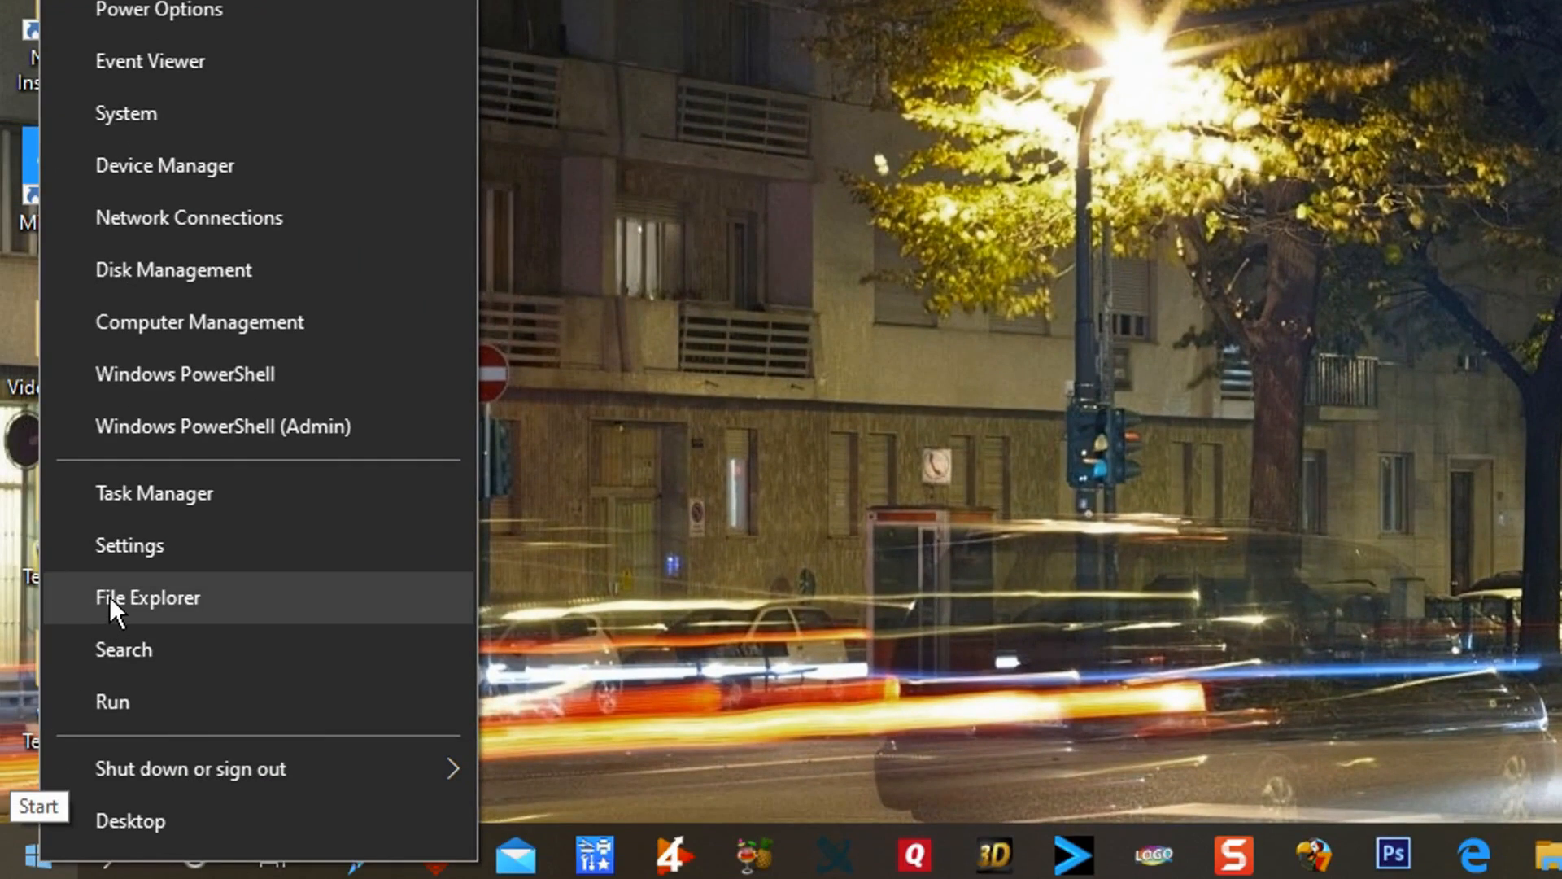
pyautogui.click(109, 599)
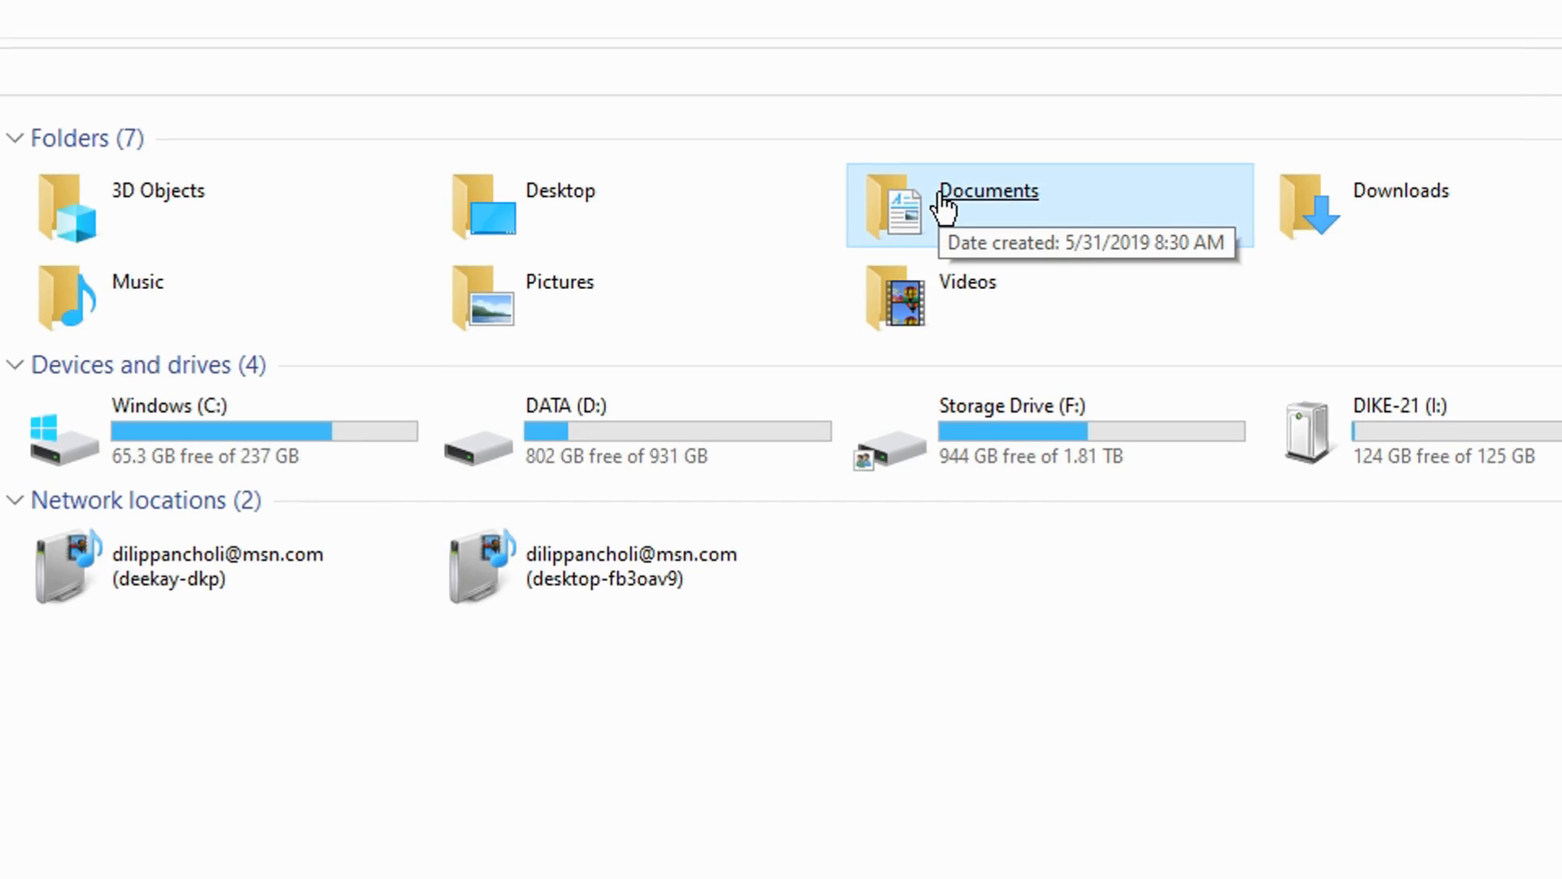
pyautogui.rightClick(940, 200)
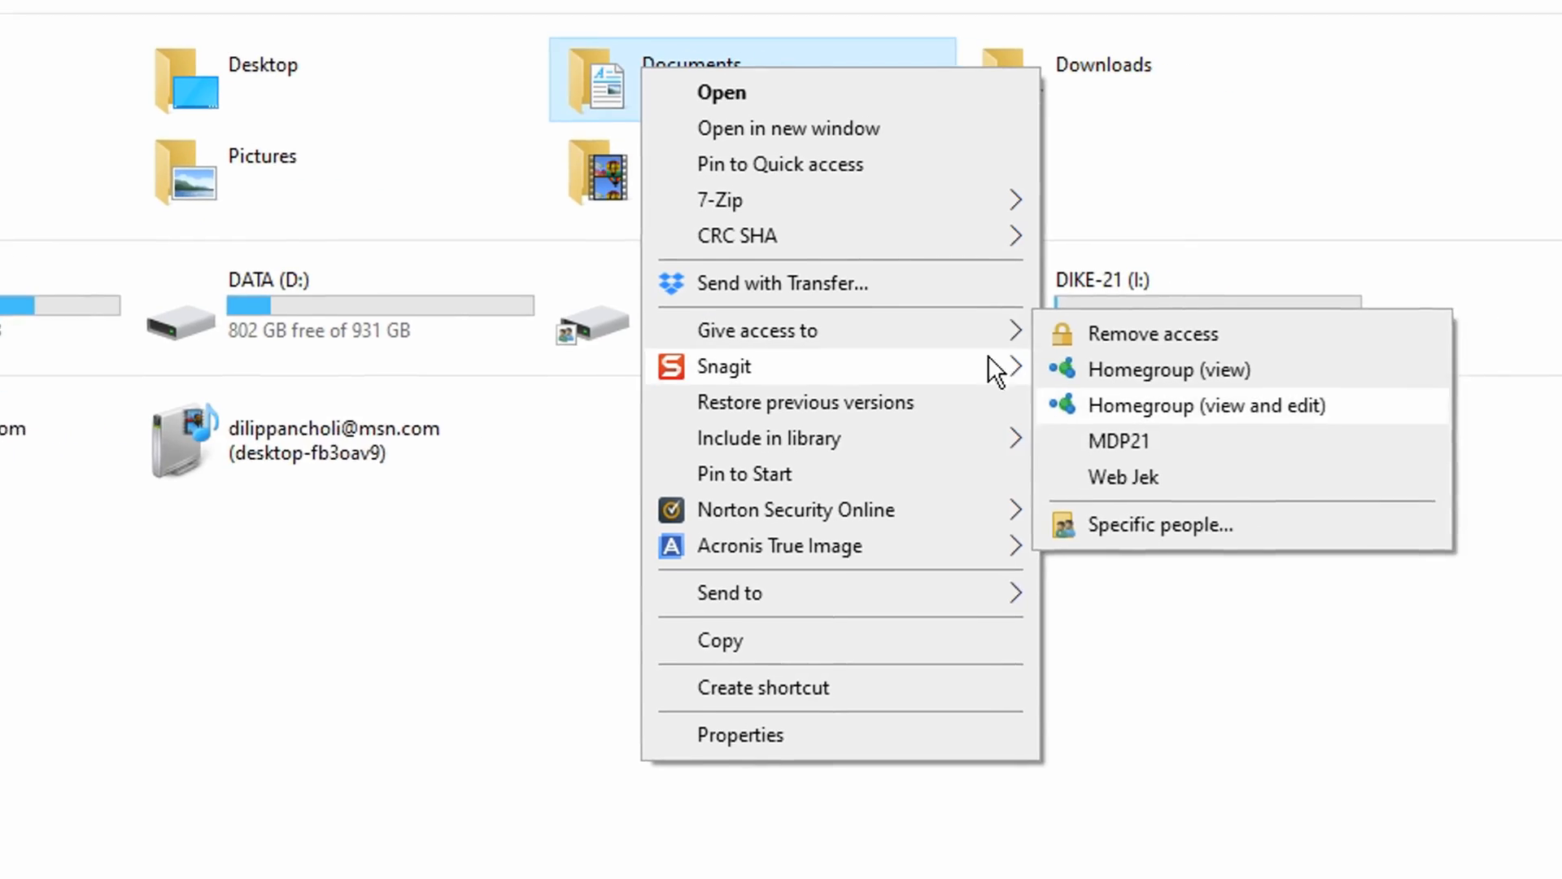
pyautogui.moveTo(940, 314)
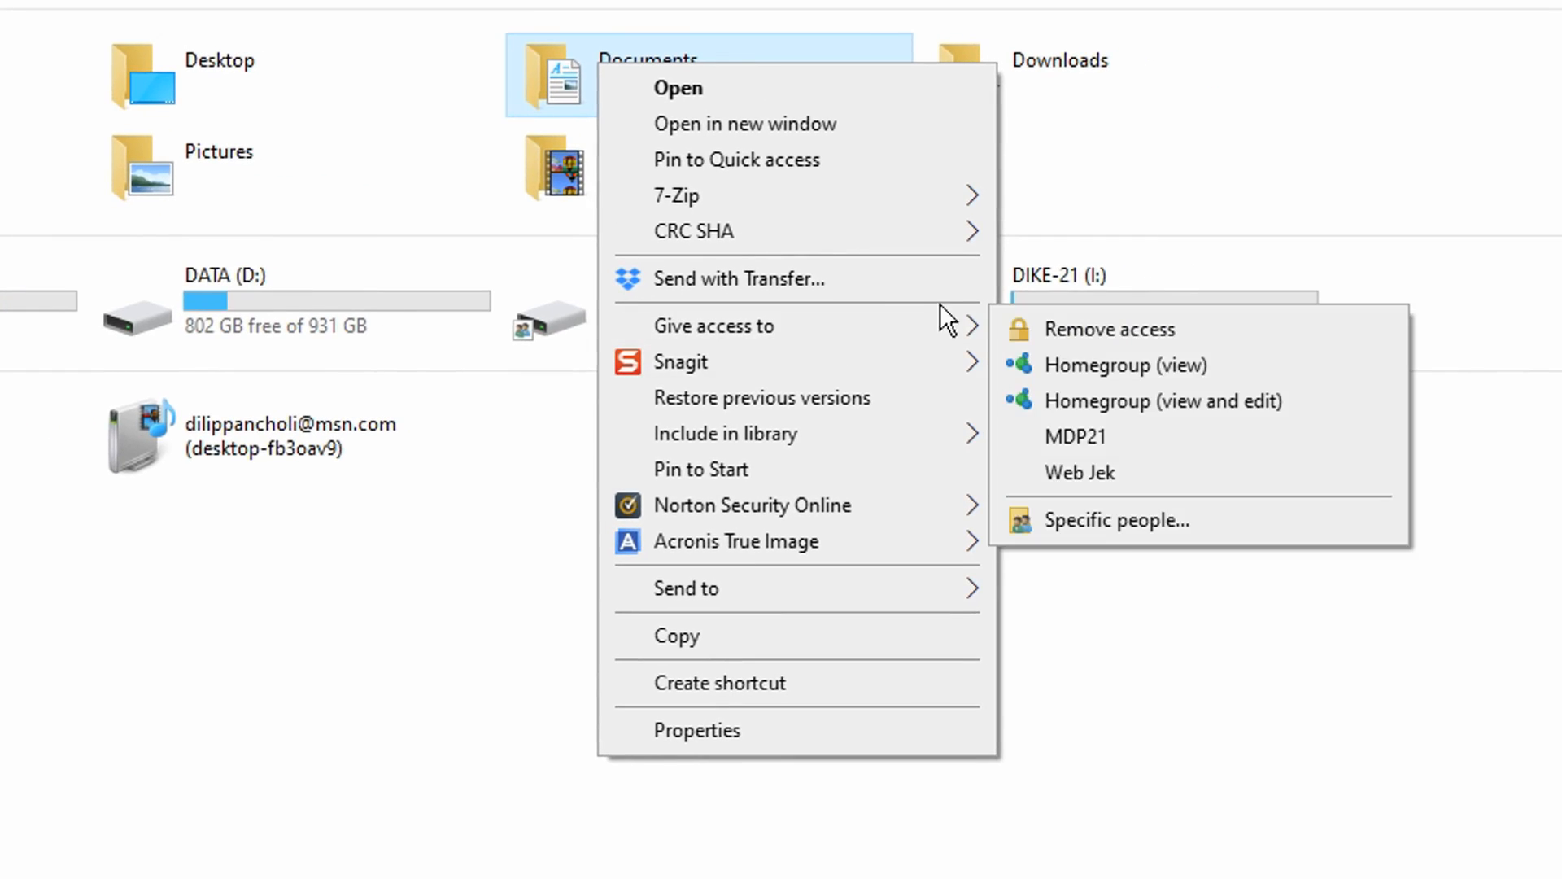
pyautogui.click(1106, 521)
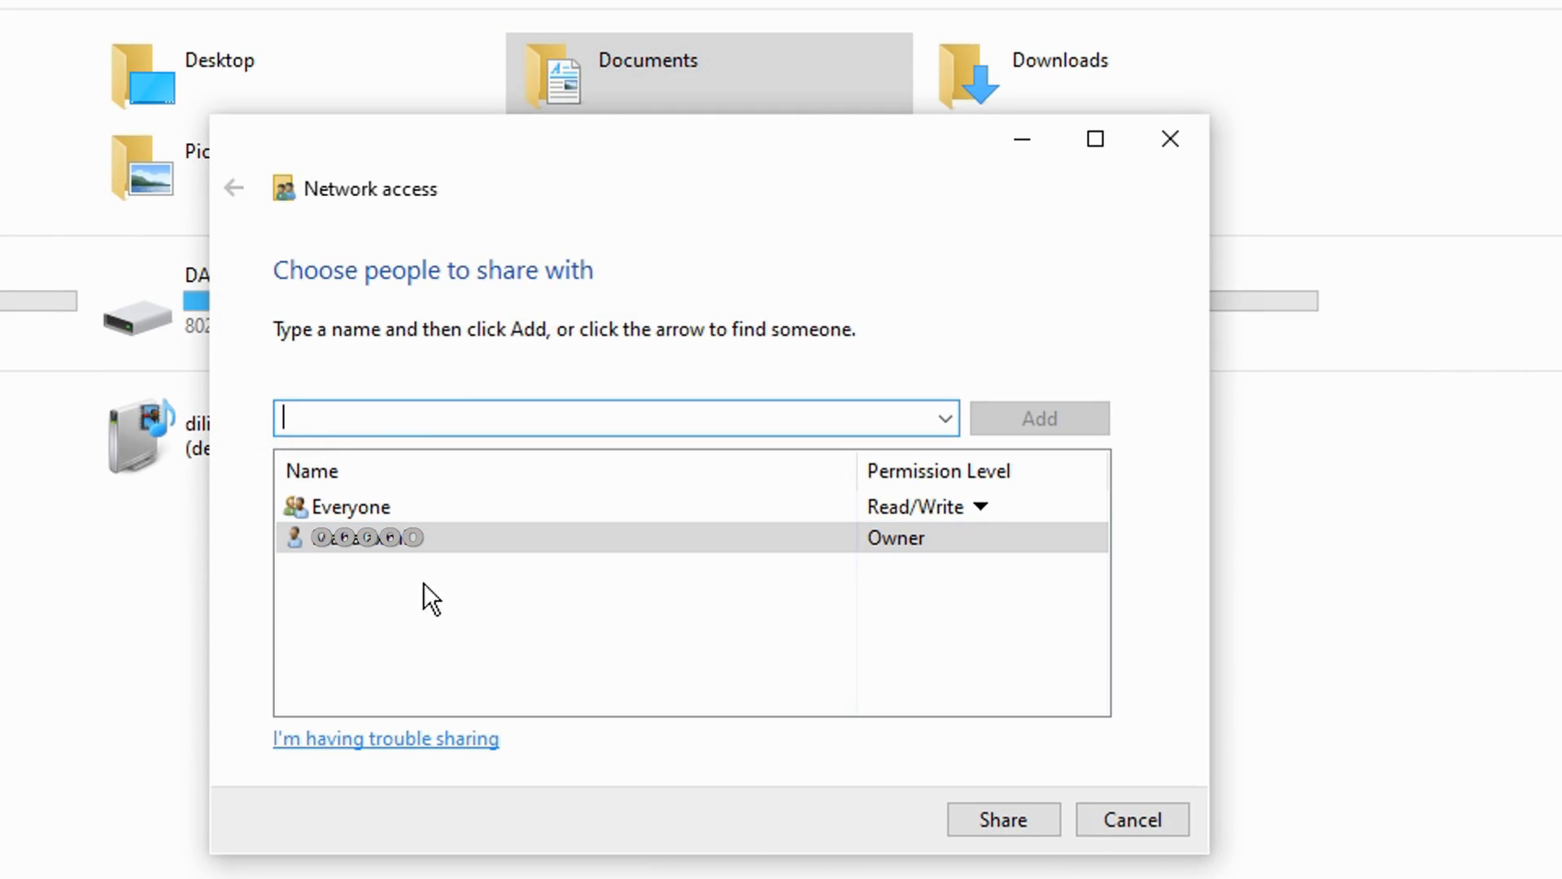
# Step: Give Everyone the Read/Write permission level on the Documents folder and share it
pyautogui.click(343, 500)
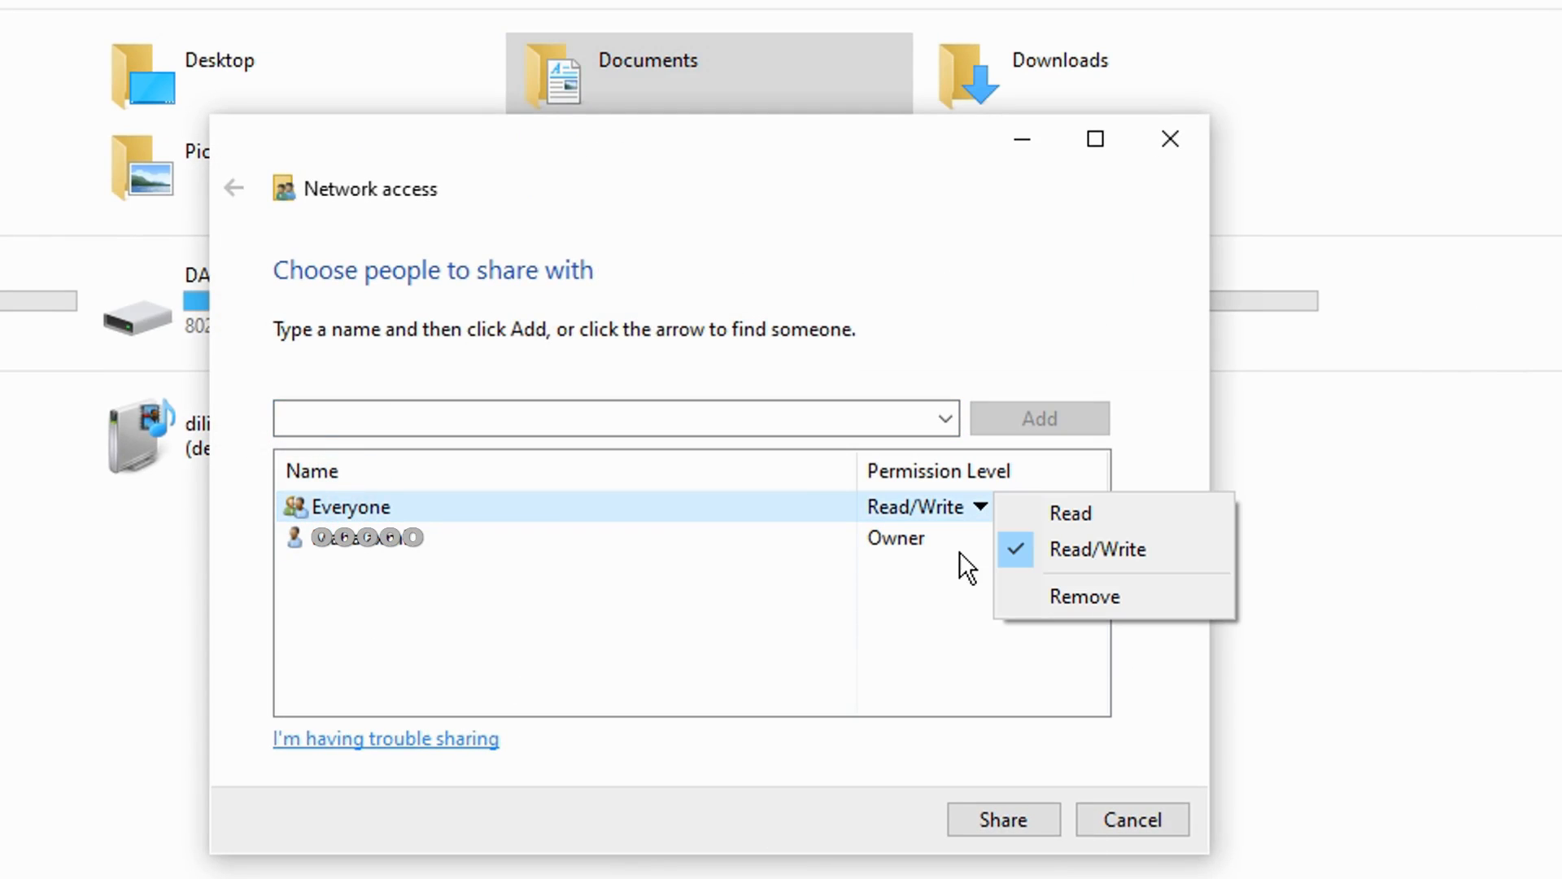
pyautogui.click(1027, 511)
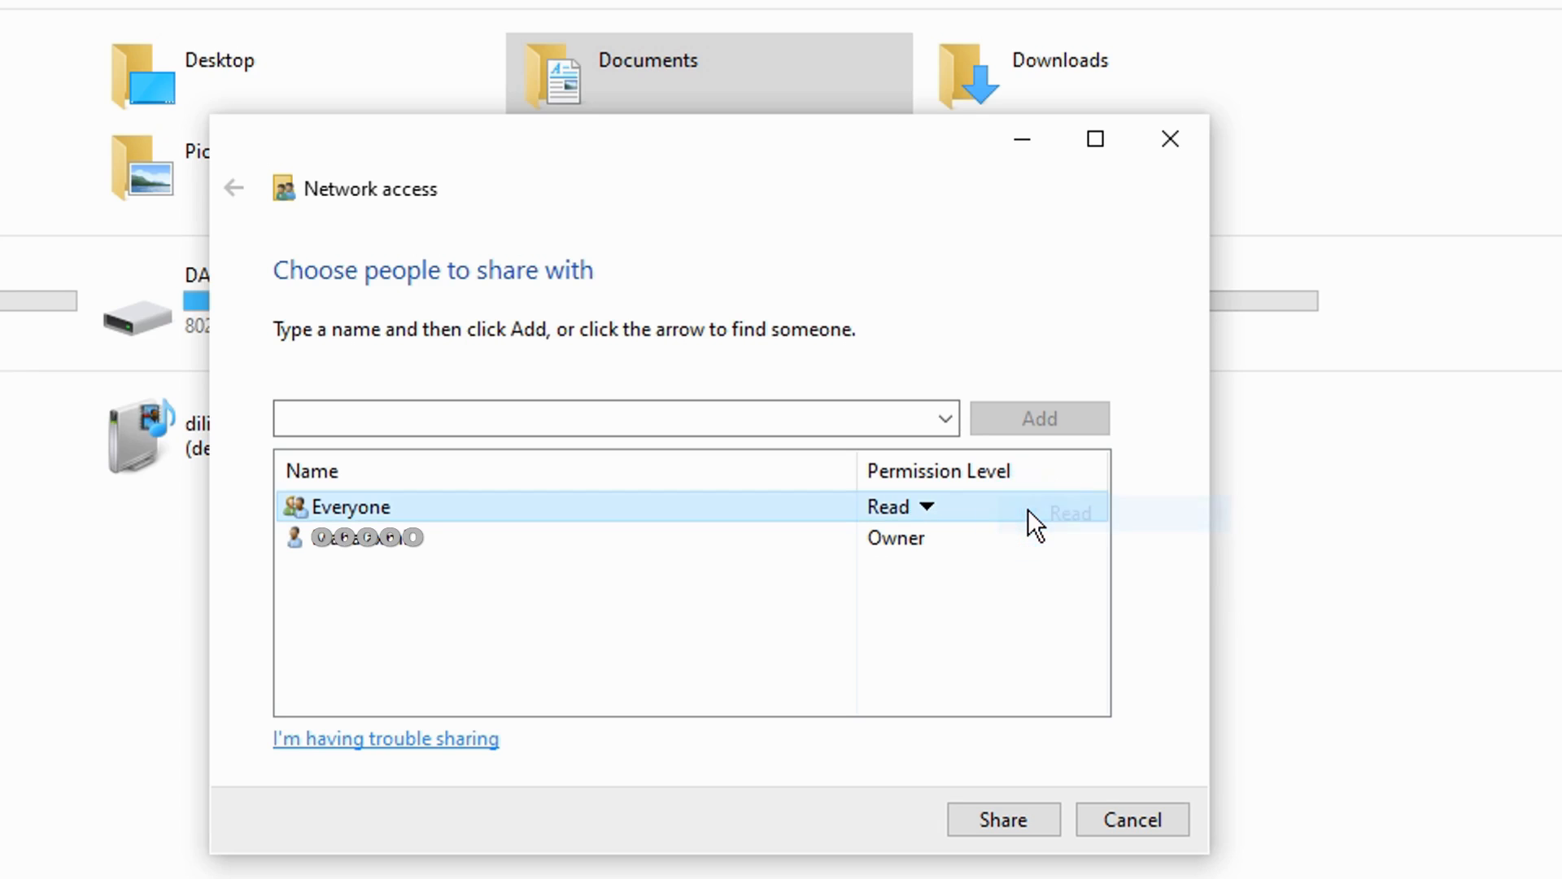
pyautogui.click(929, 506)
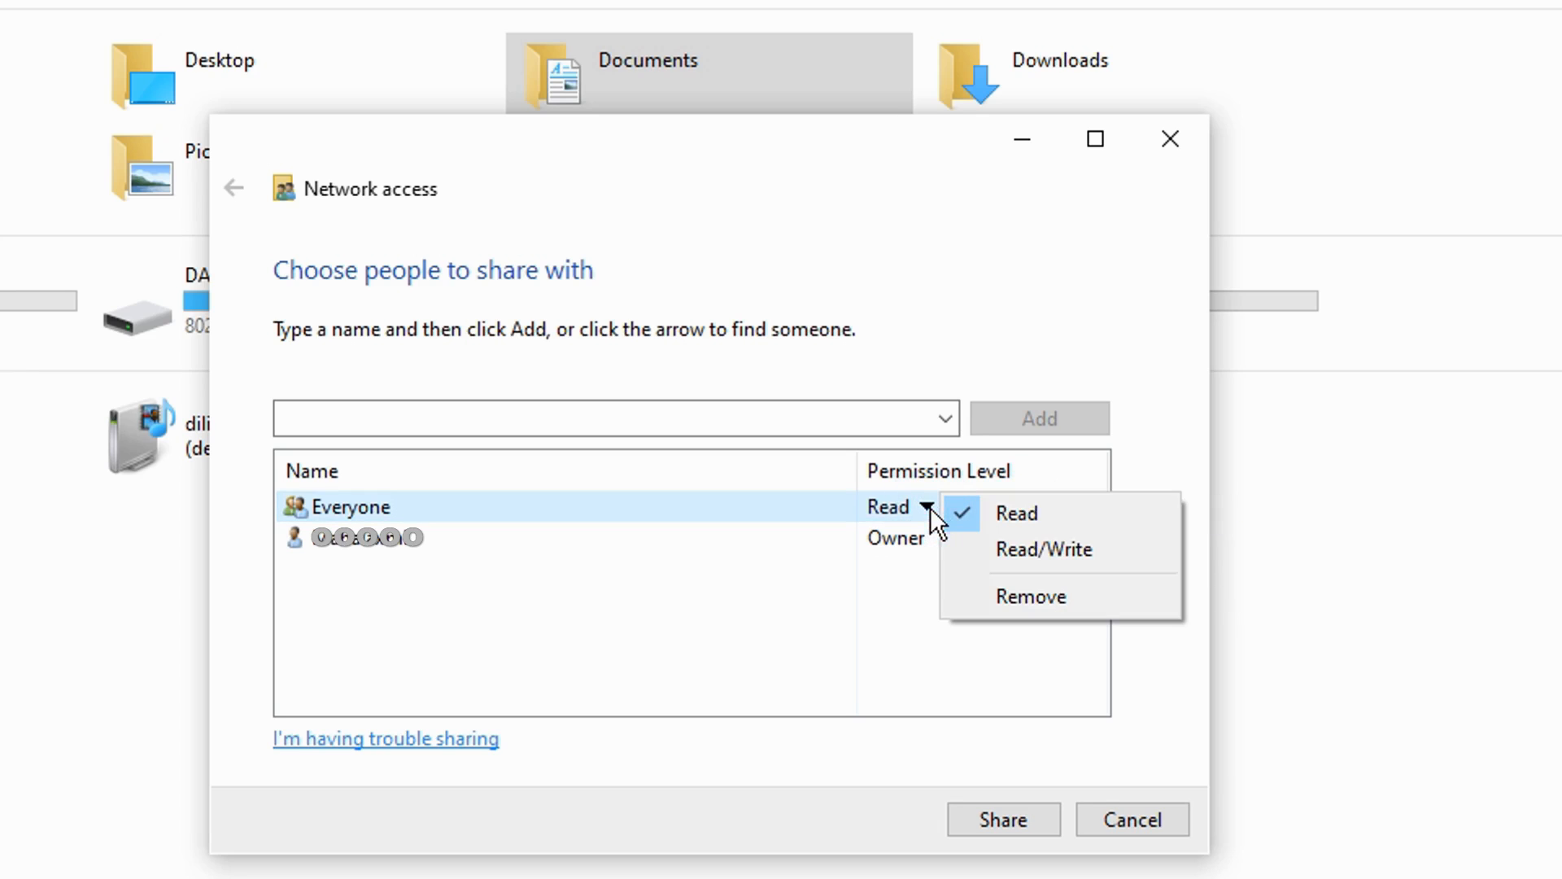
pyautogui.click(1018, 548)
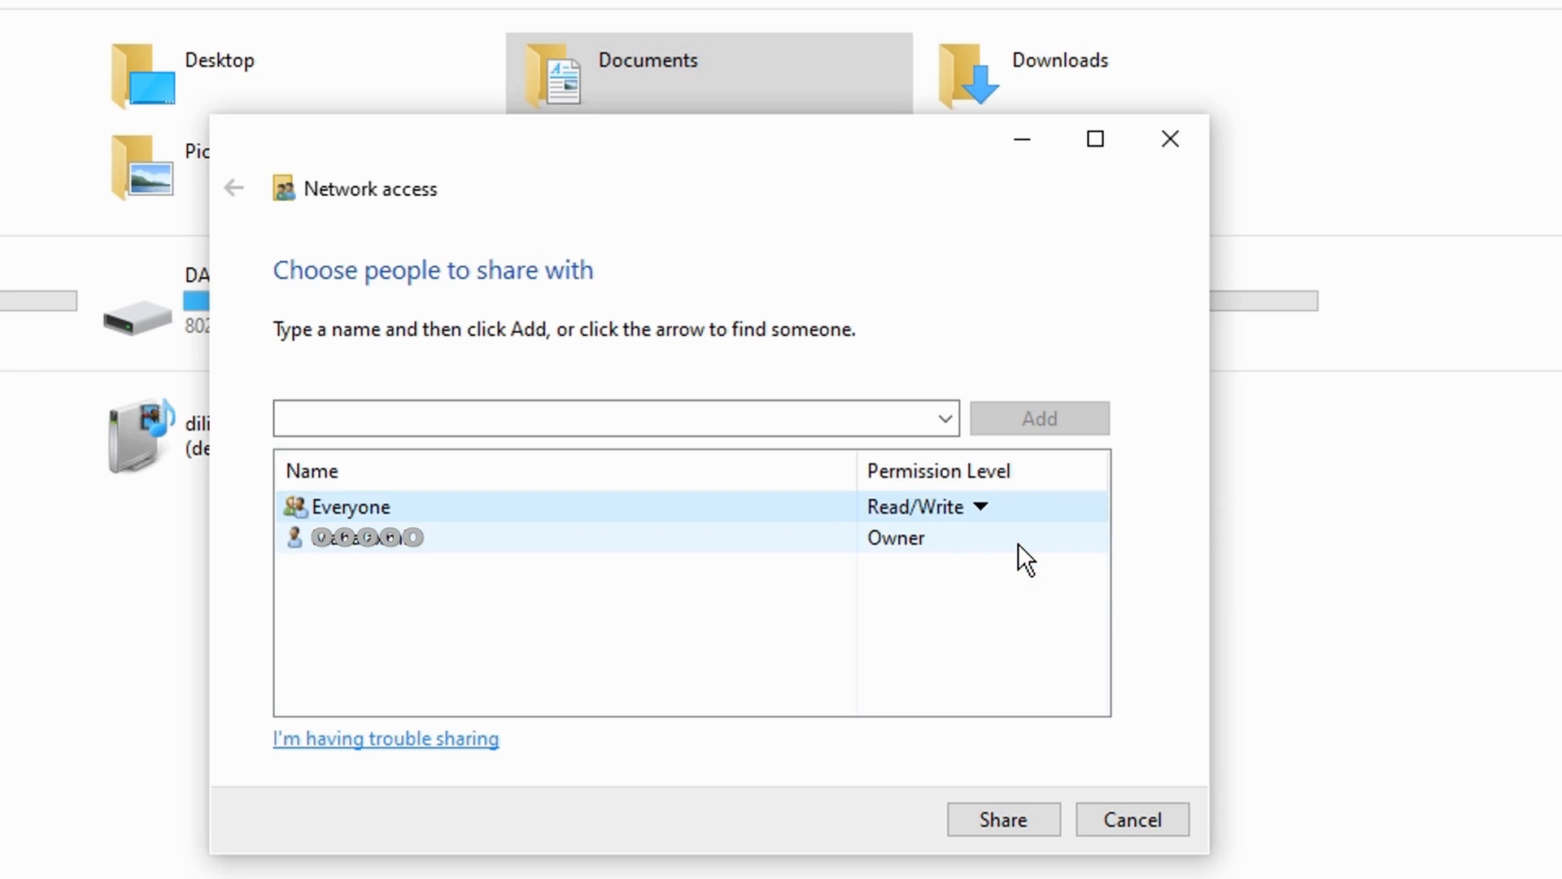
pyautogui.click(988, 812)
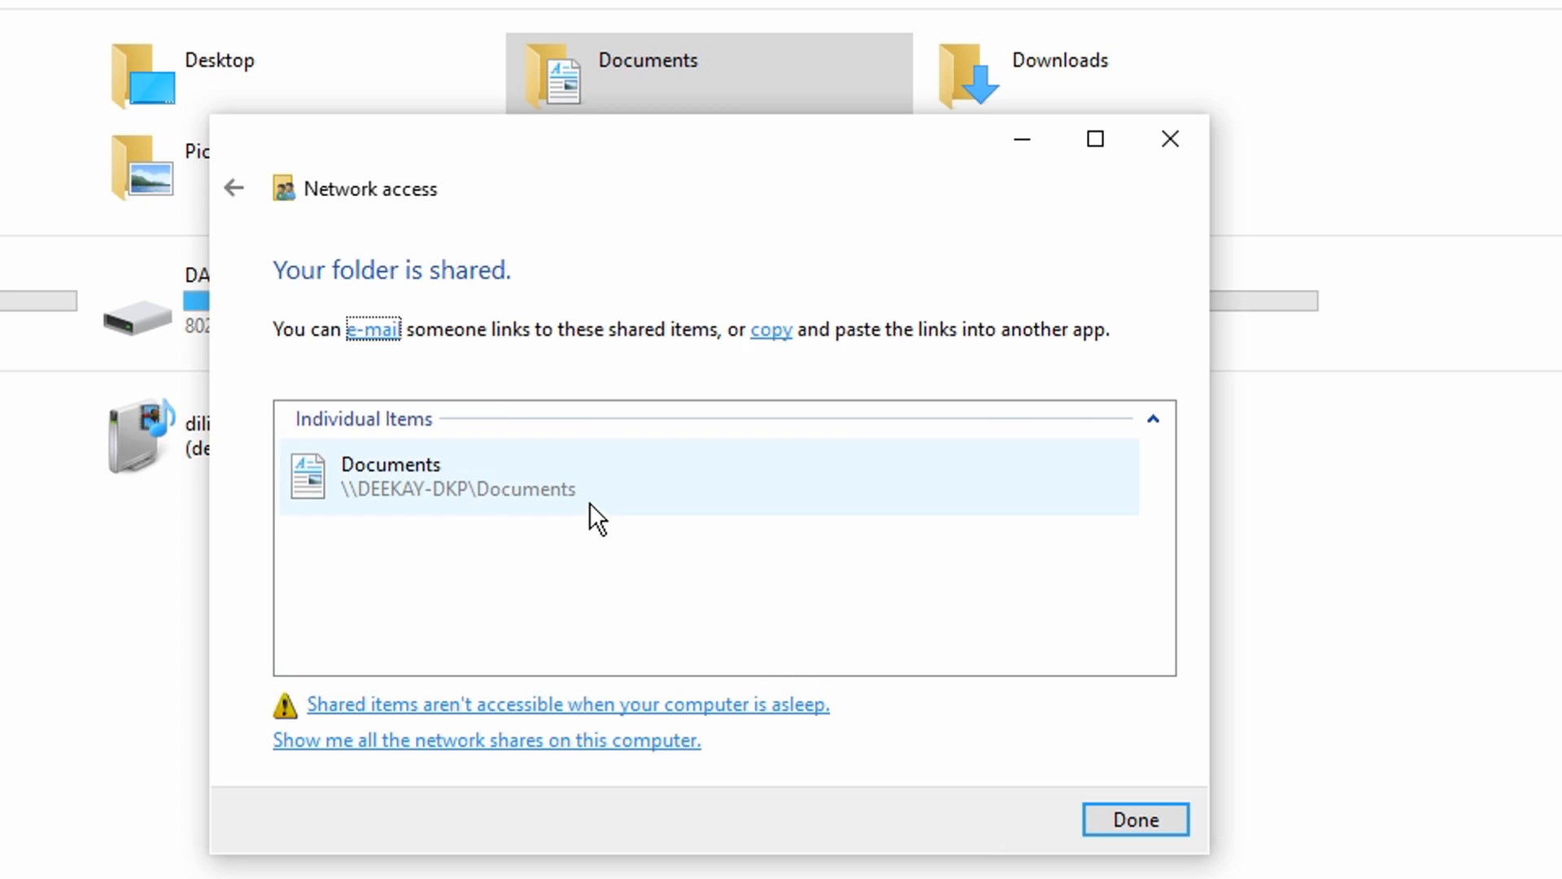
# Step: Copy the link to the shared Documents folder and paste it into an empty Notepad document
pyautogui.click(607, 485)
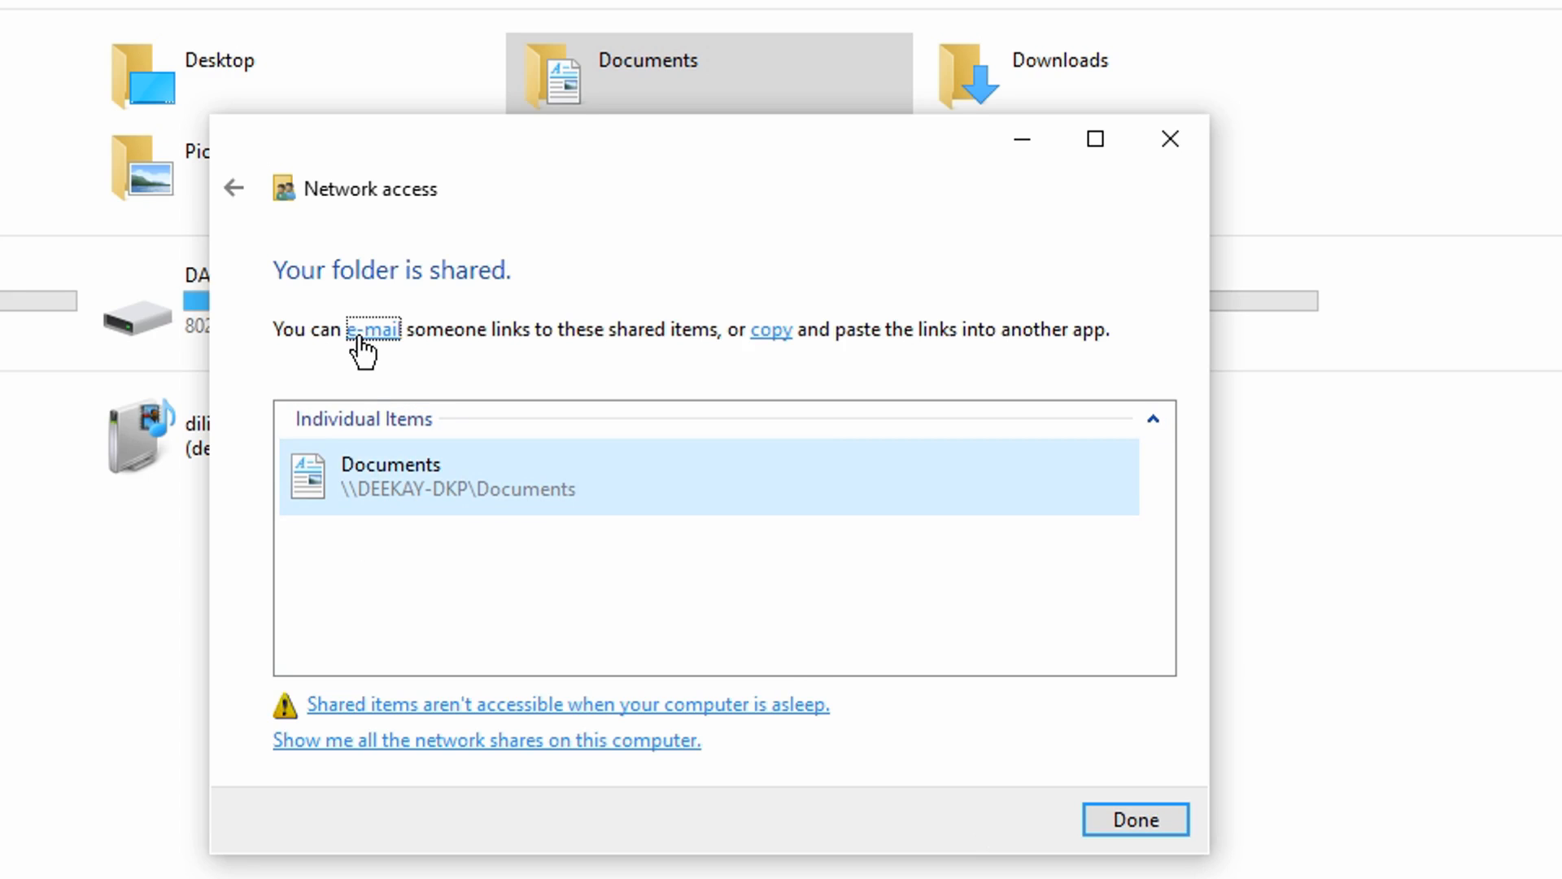
pyautogui.click(771, 333)
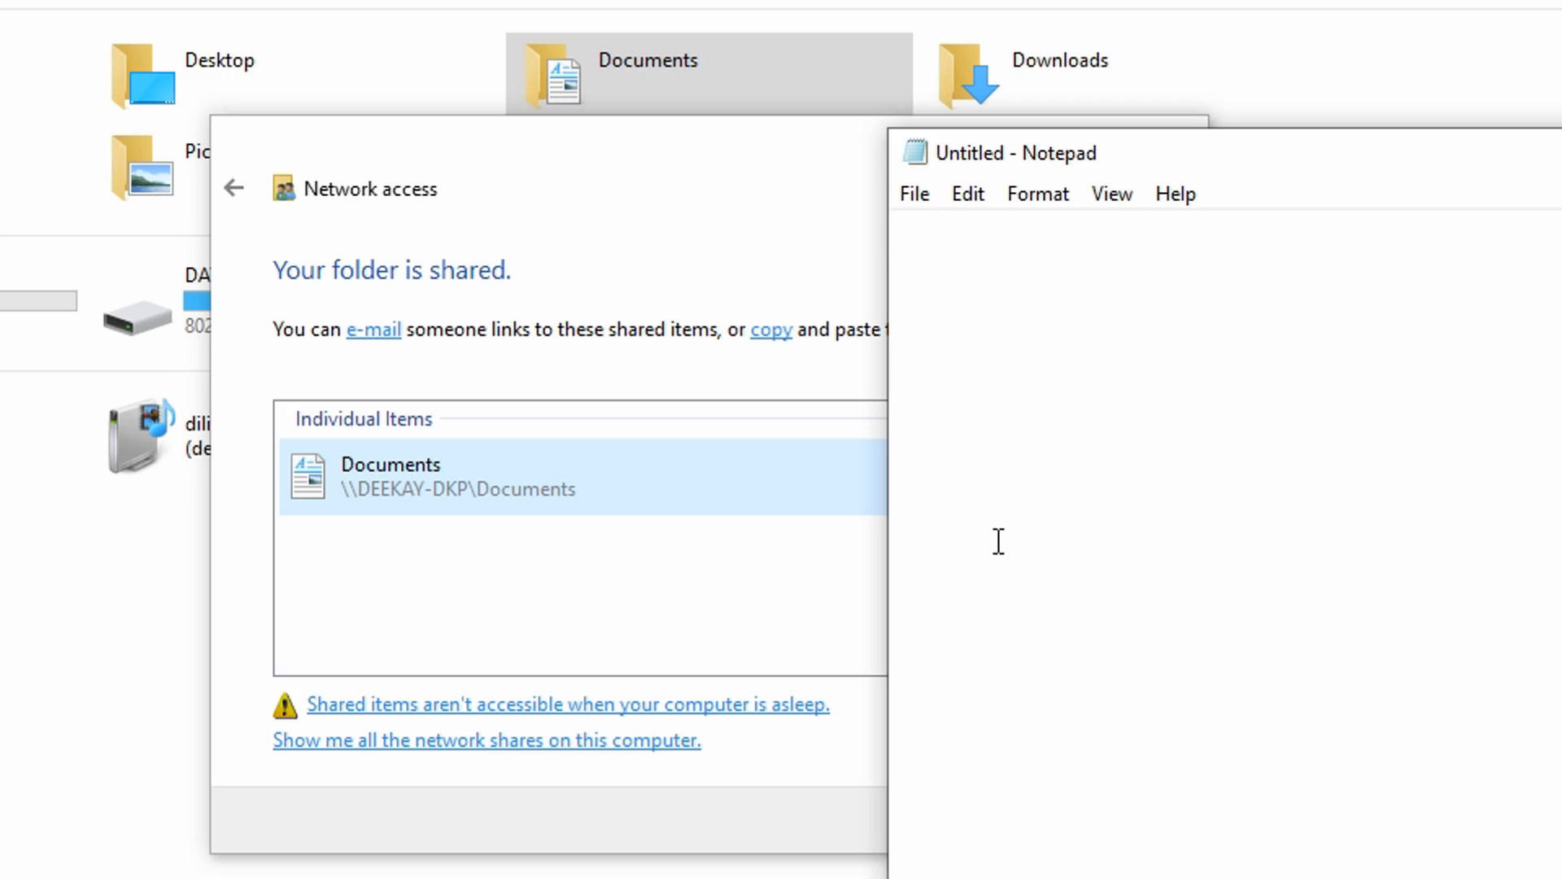
pyautogui.rightClick(1004, 383)
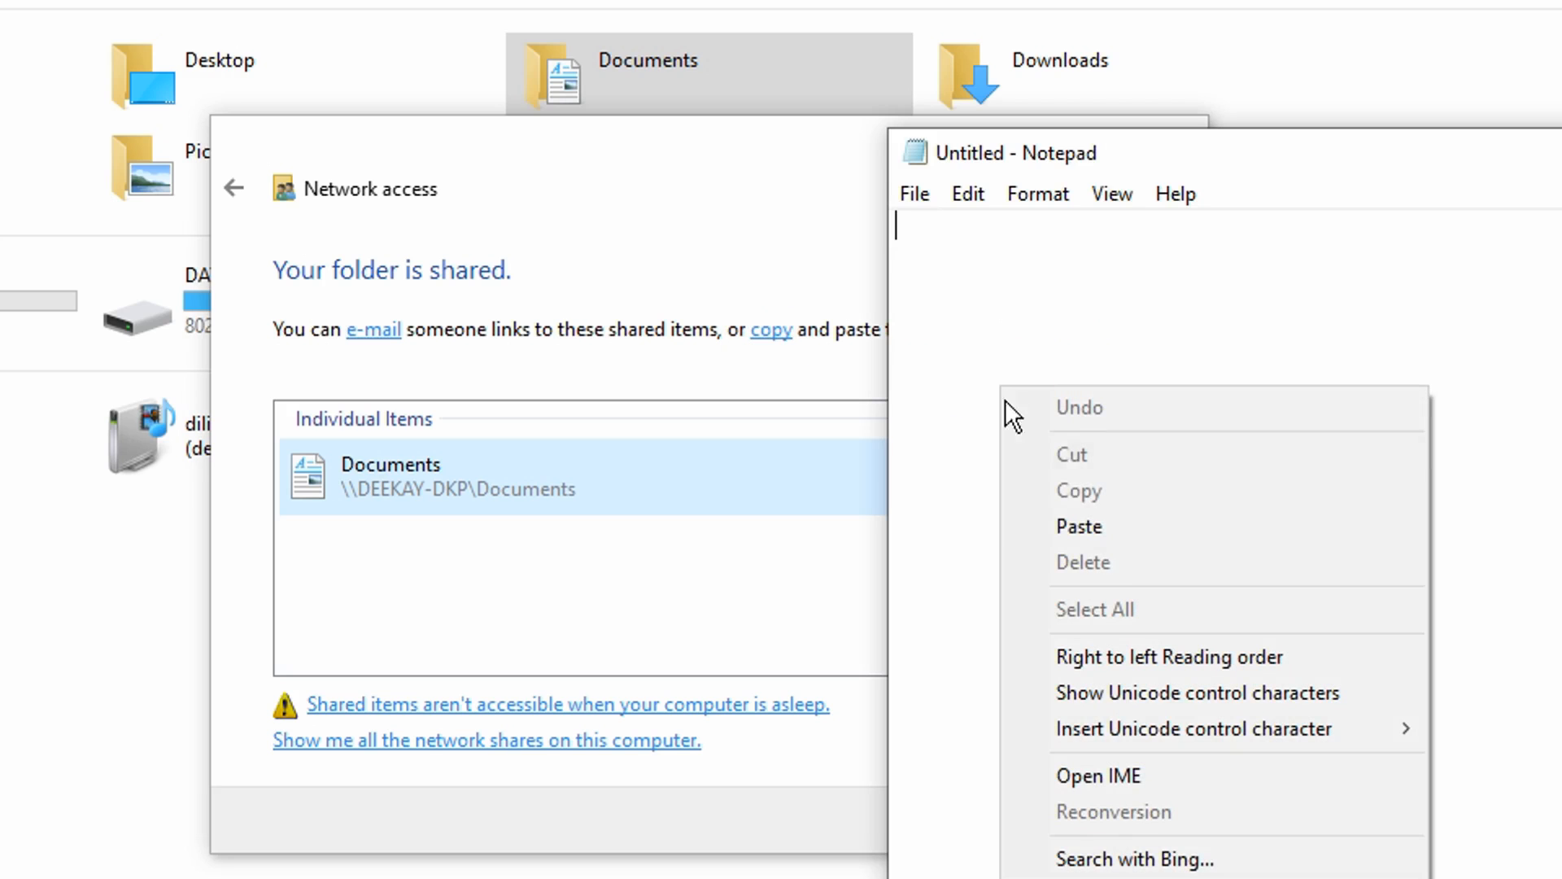
pyautogui.click(1099, 537)
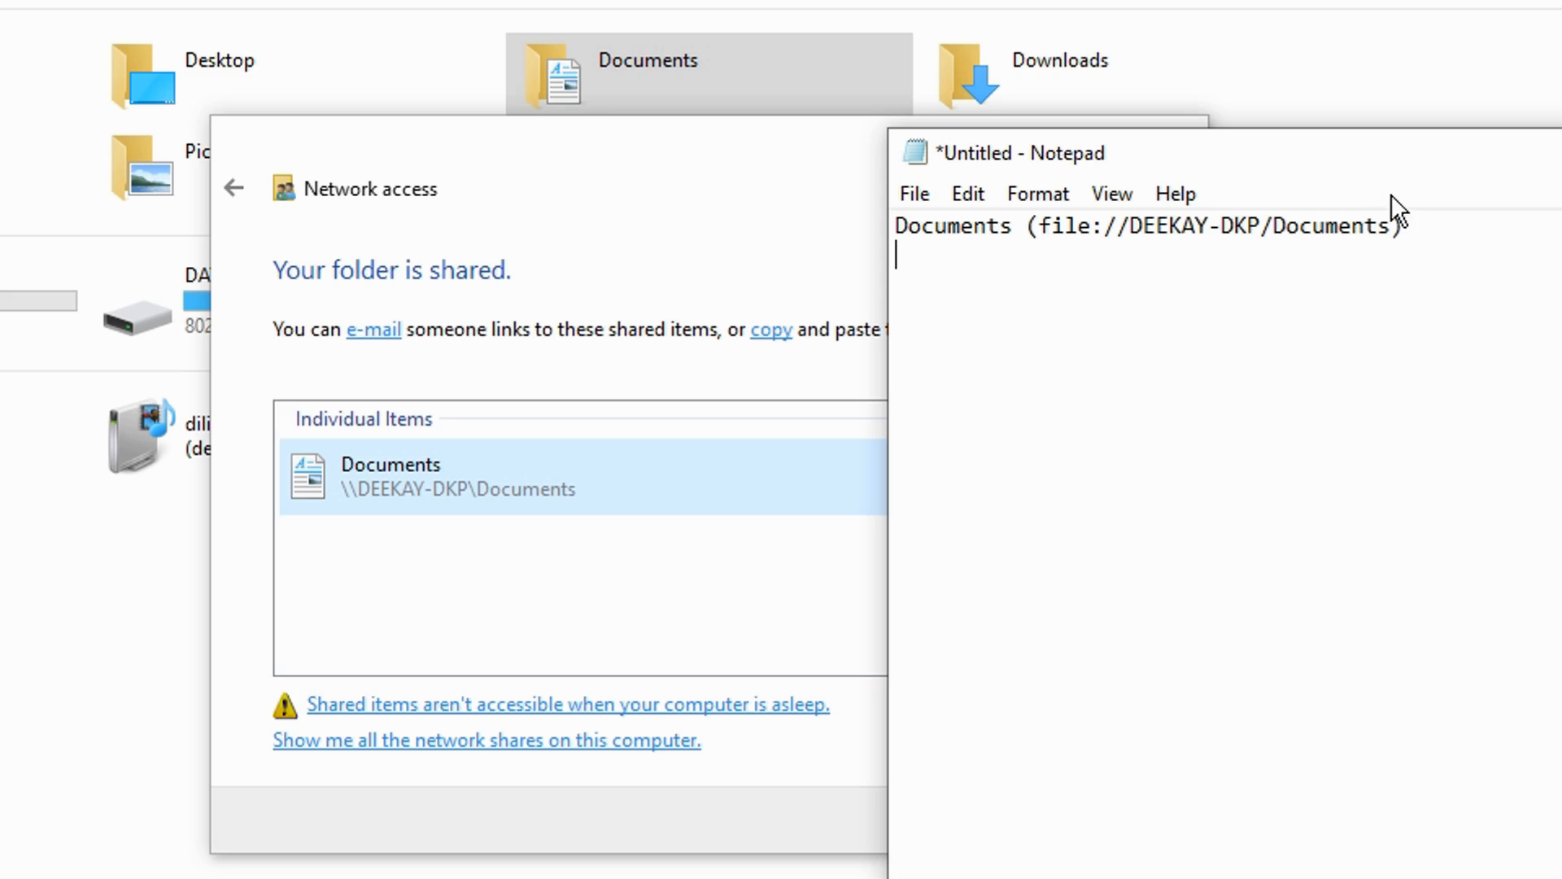
# Step: Copy only the file address between the parentheses of the Documents link in Notepad
pyautogui.moveTo(1395, 225); pyautogui.dragTo(1044, 232)
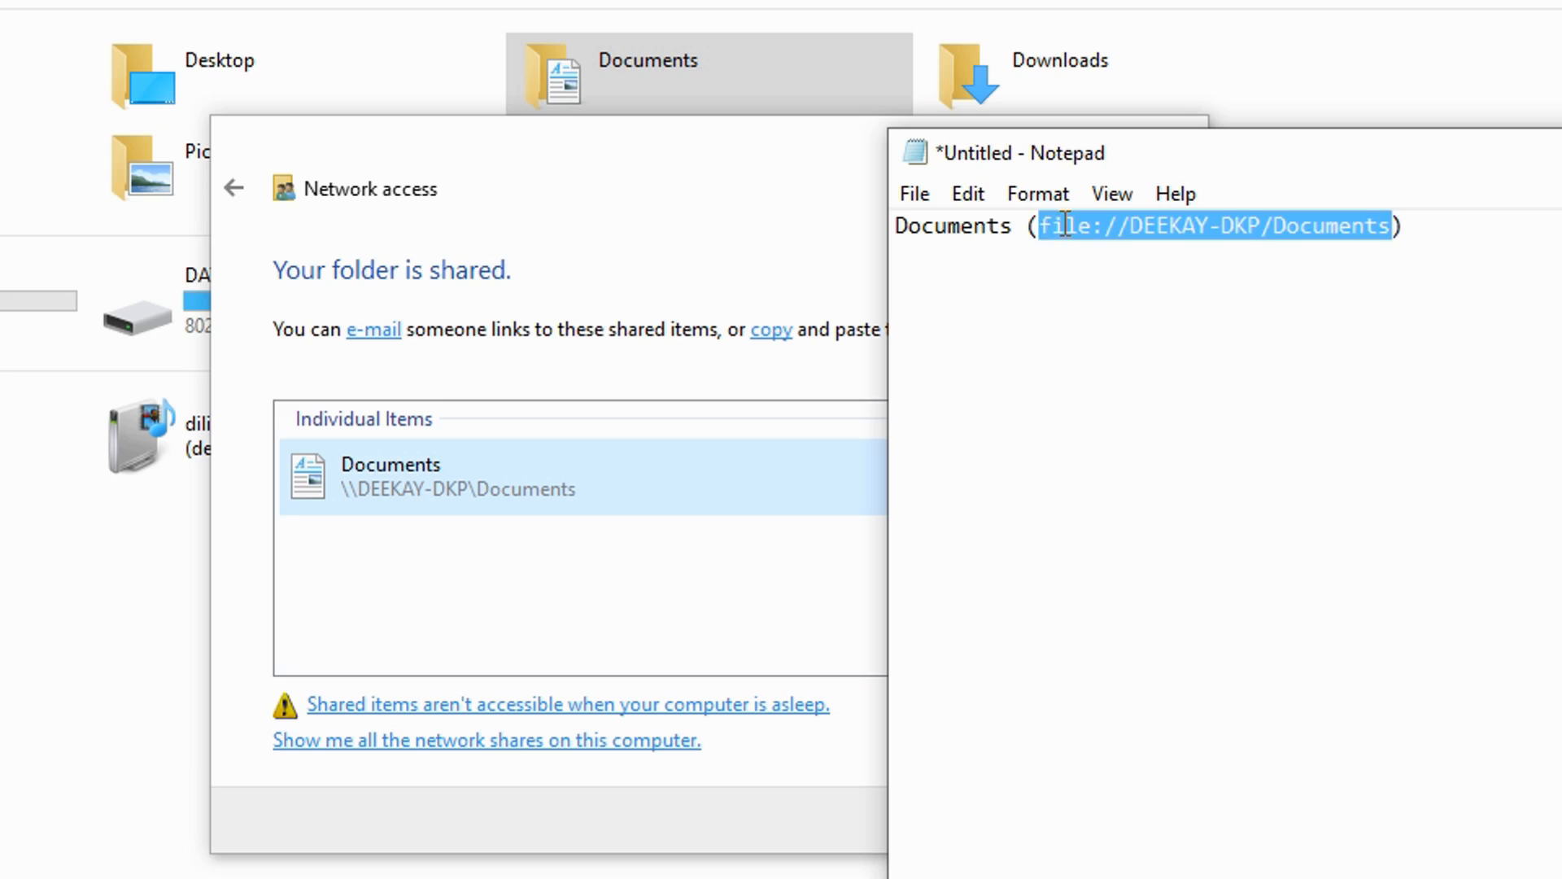
pyautogui.rightClick(1059, 222)
pyautogui.click(1140, 325)
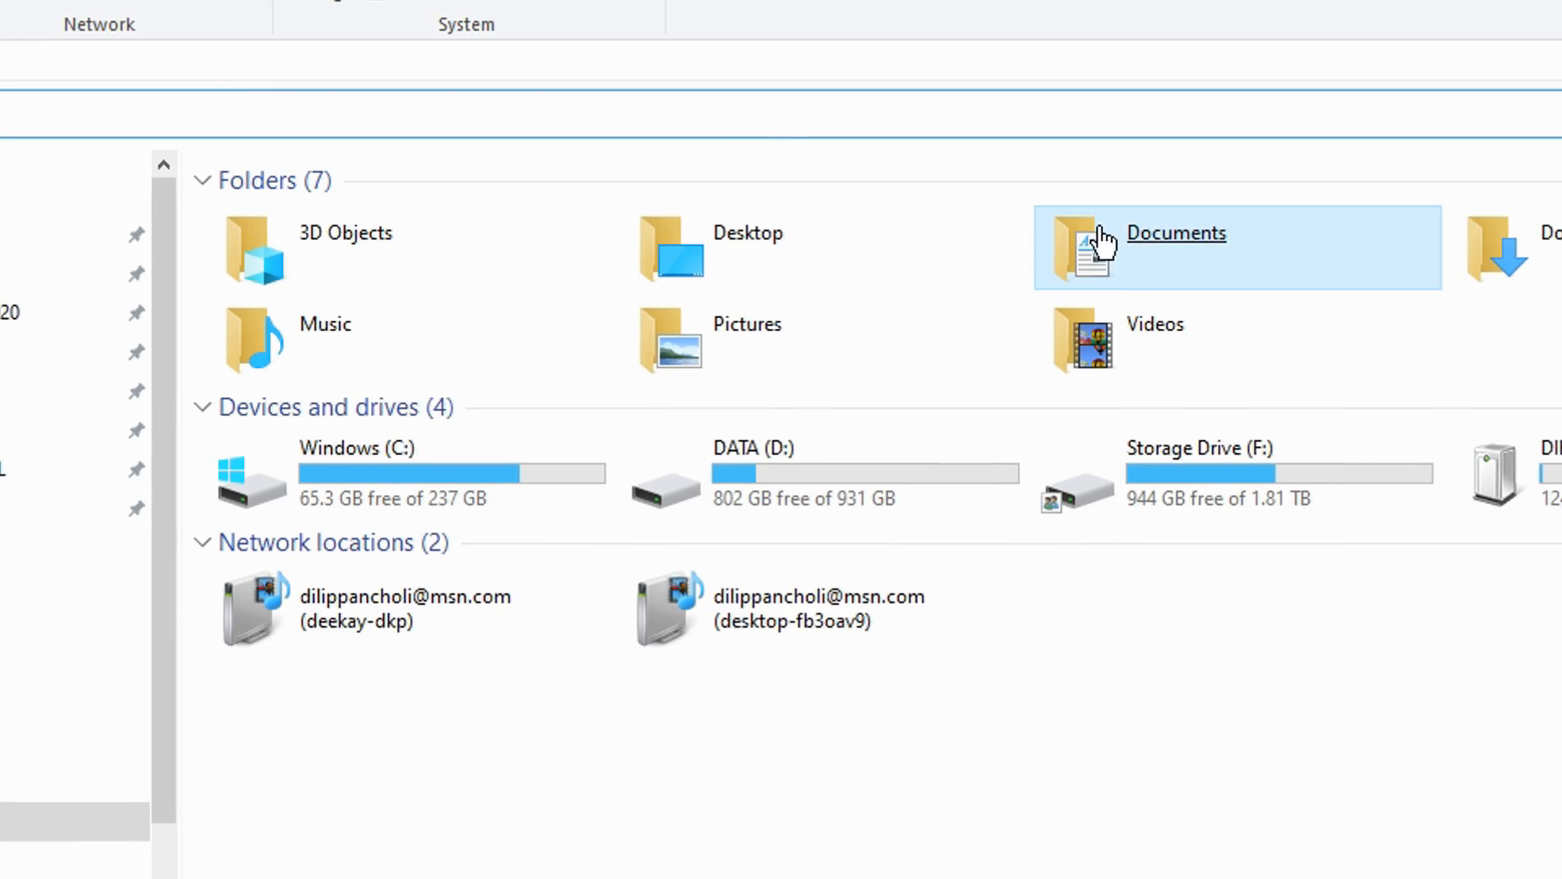
# Step: Return to File Explorer and open the advanced sharing properties of Storage Drive (F:)
pyautogui.click(1143, 289)
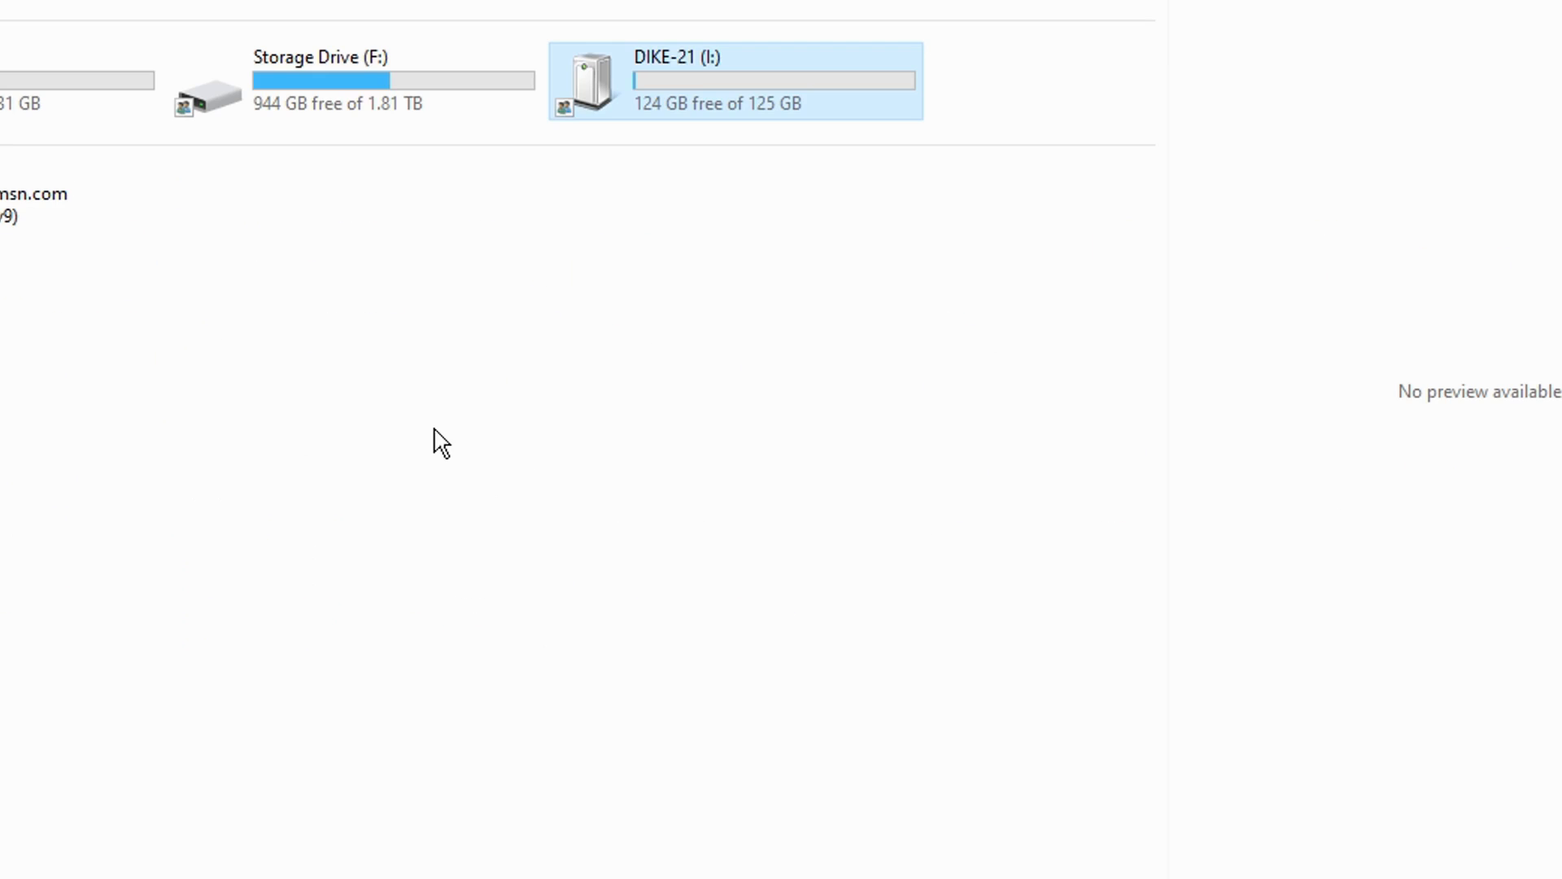
pyautogui.click(188, 145)
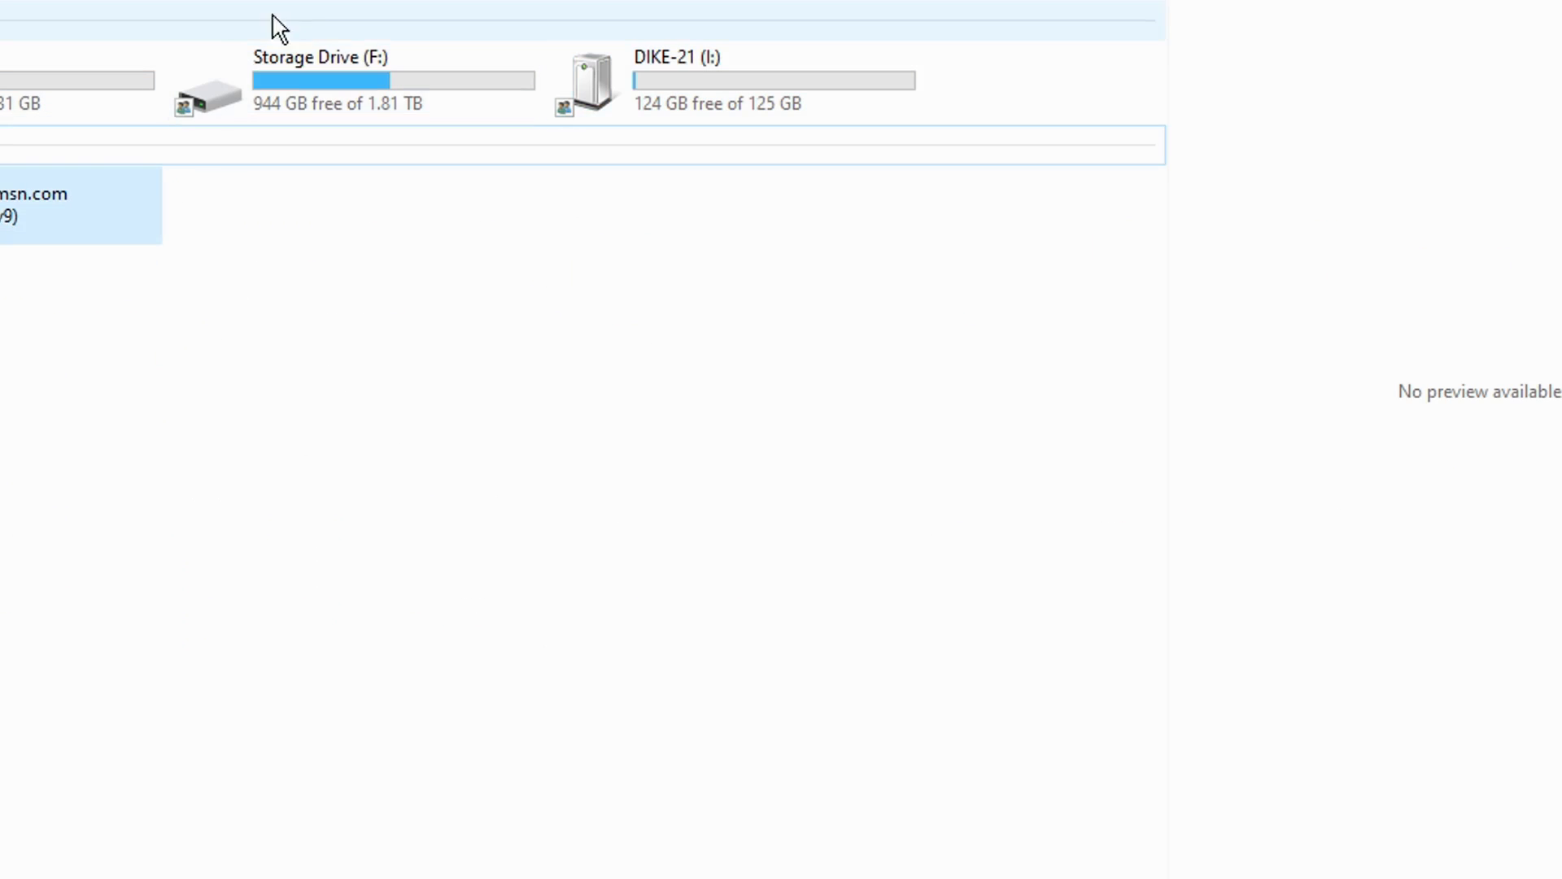
pyautogui.rightClick(422, 87)
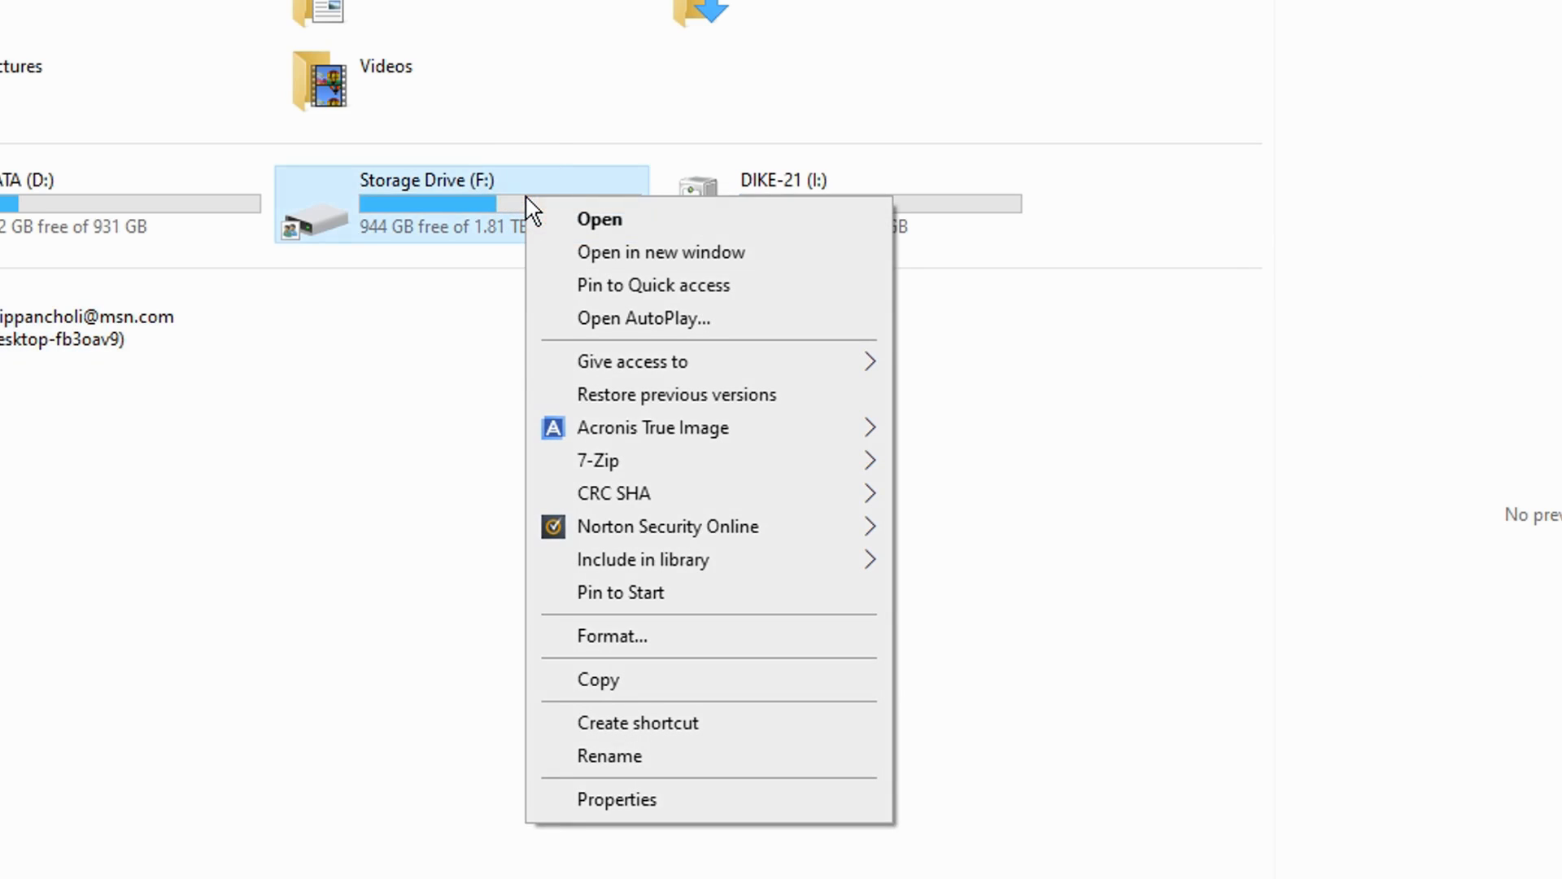
pyautogui.moveTo(680, 363)
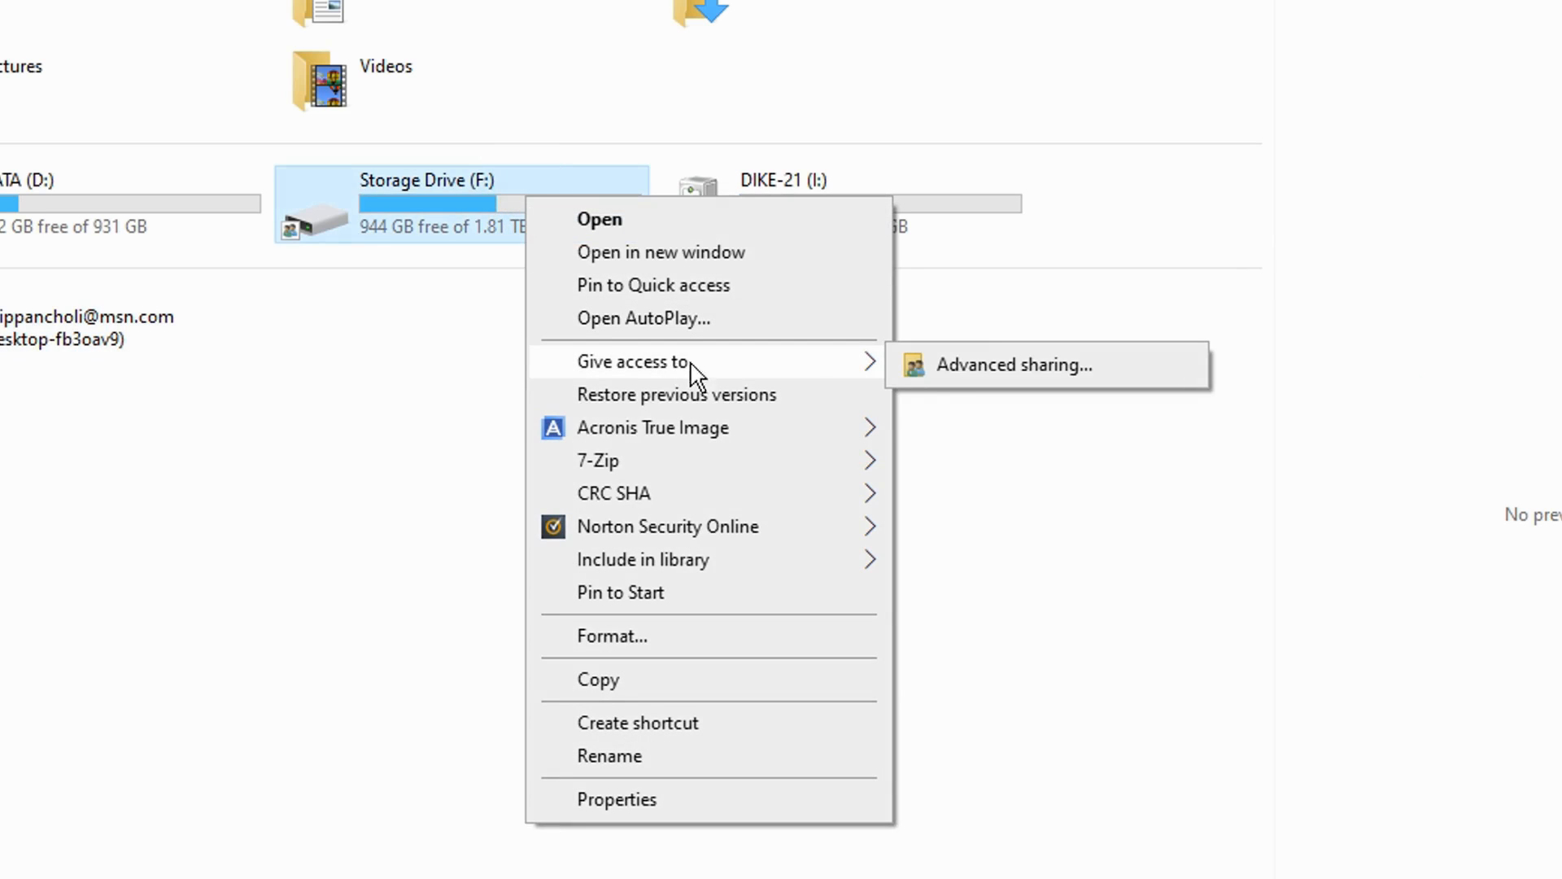
pyautogui.click(981, 363)
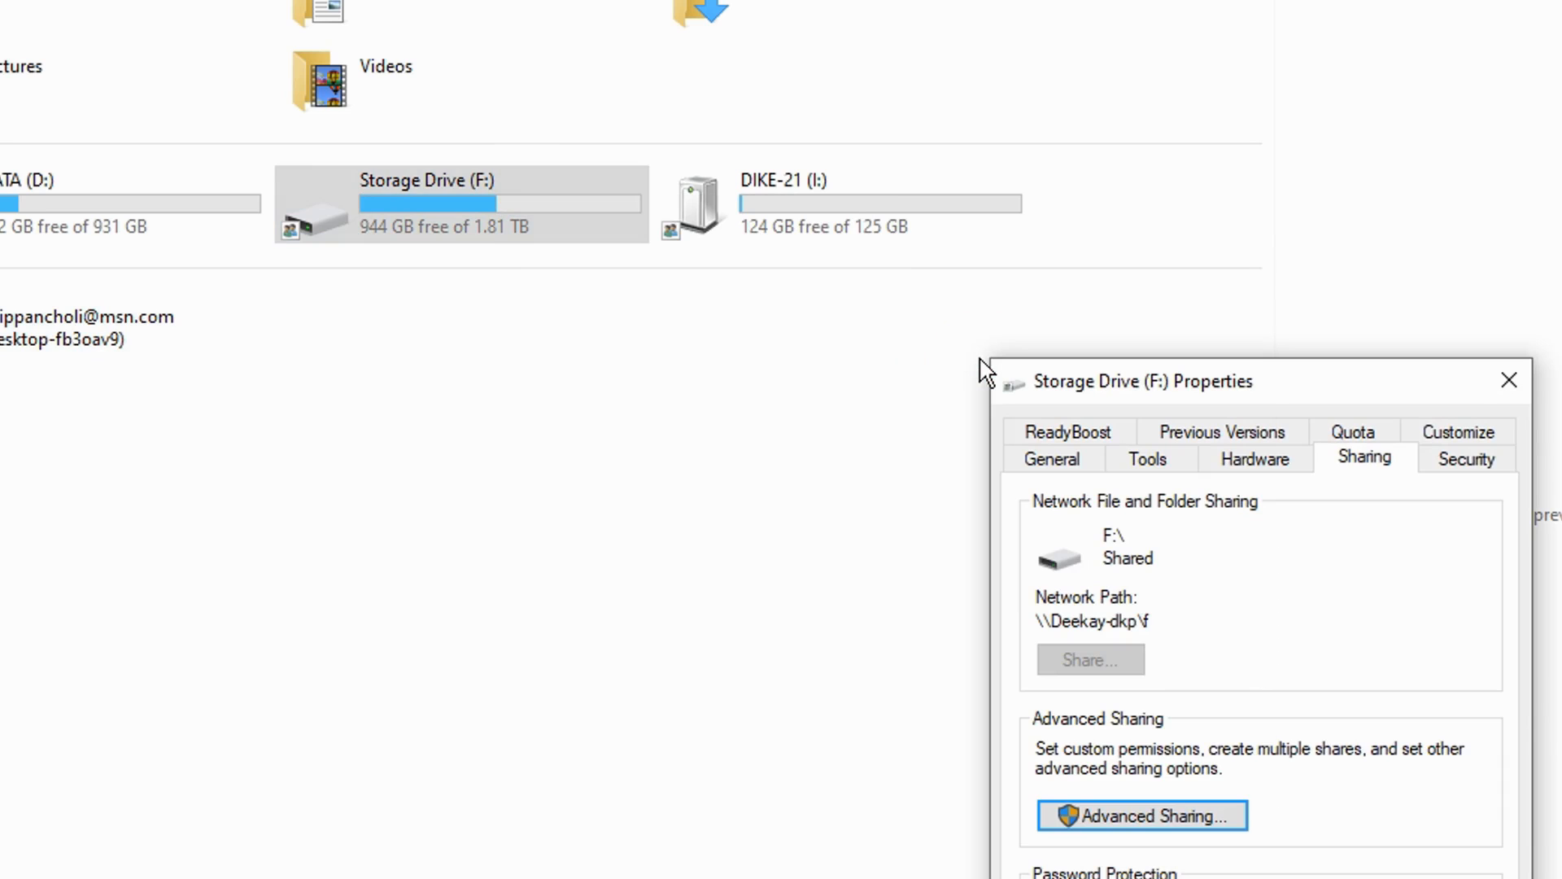
# Step: Move the drive's properties window over and copy the network path of Storage Drive (F:)
pyautogui.moveTo(1292, 380); pyautogui.dragTo(607, 286)
pyautogui.click(471, 529)
pyautogui.moveTo(471, 529); pyautogui.dragTo(350, 529)
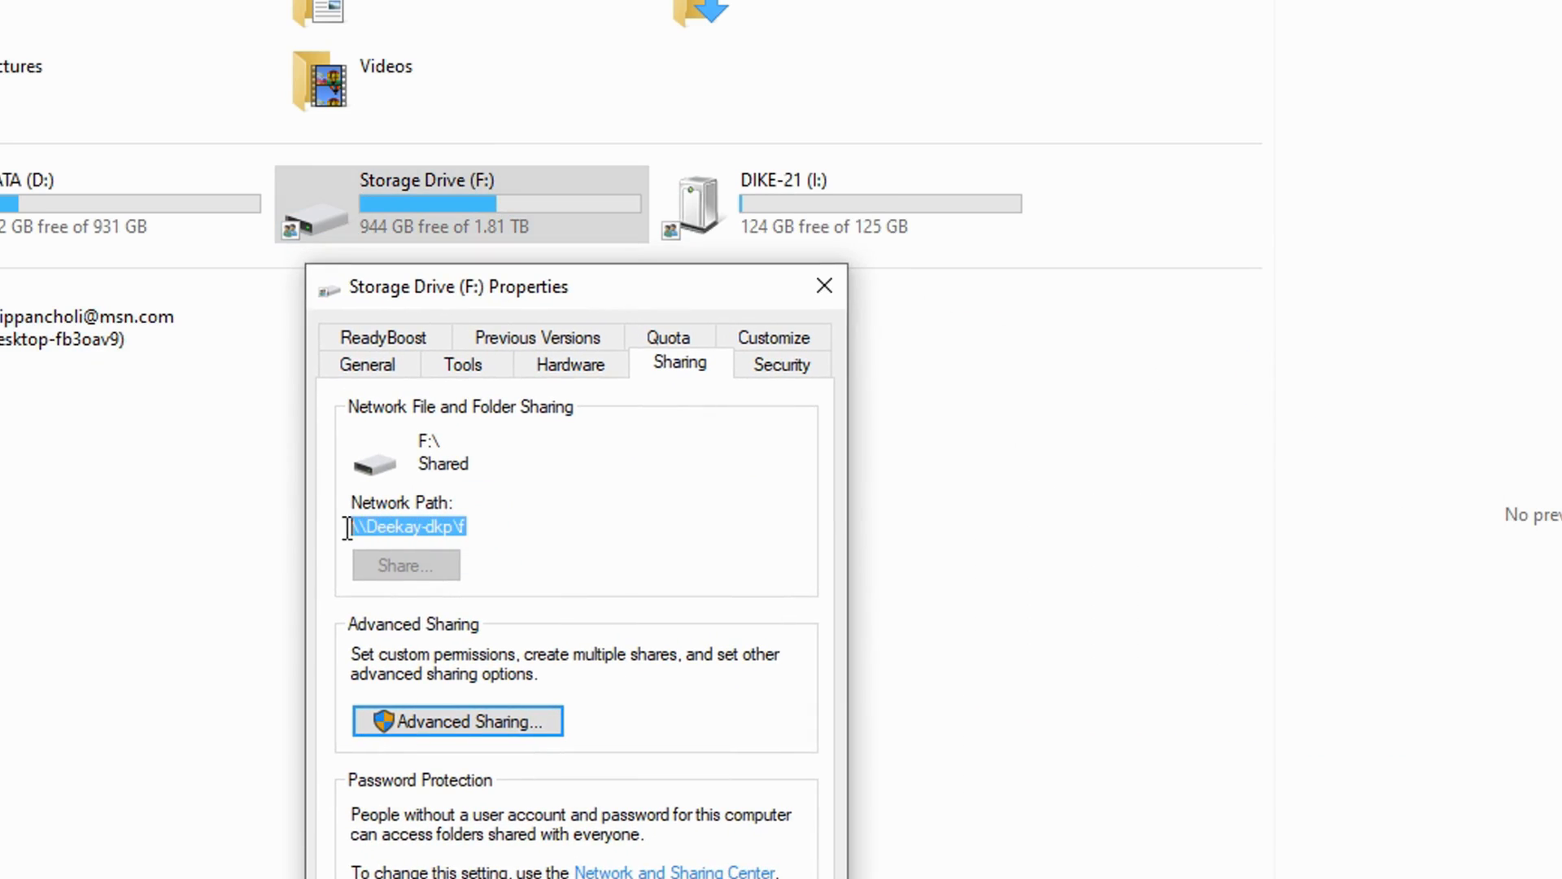
pyautogui.rightClick(397, 522)
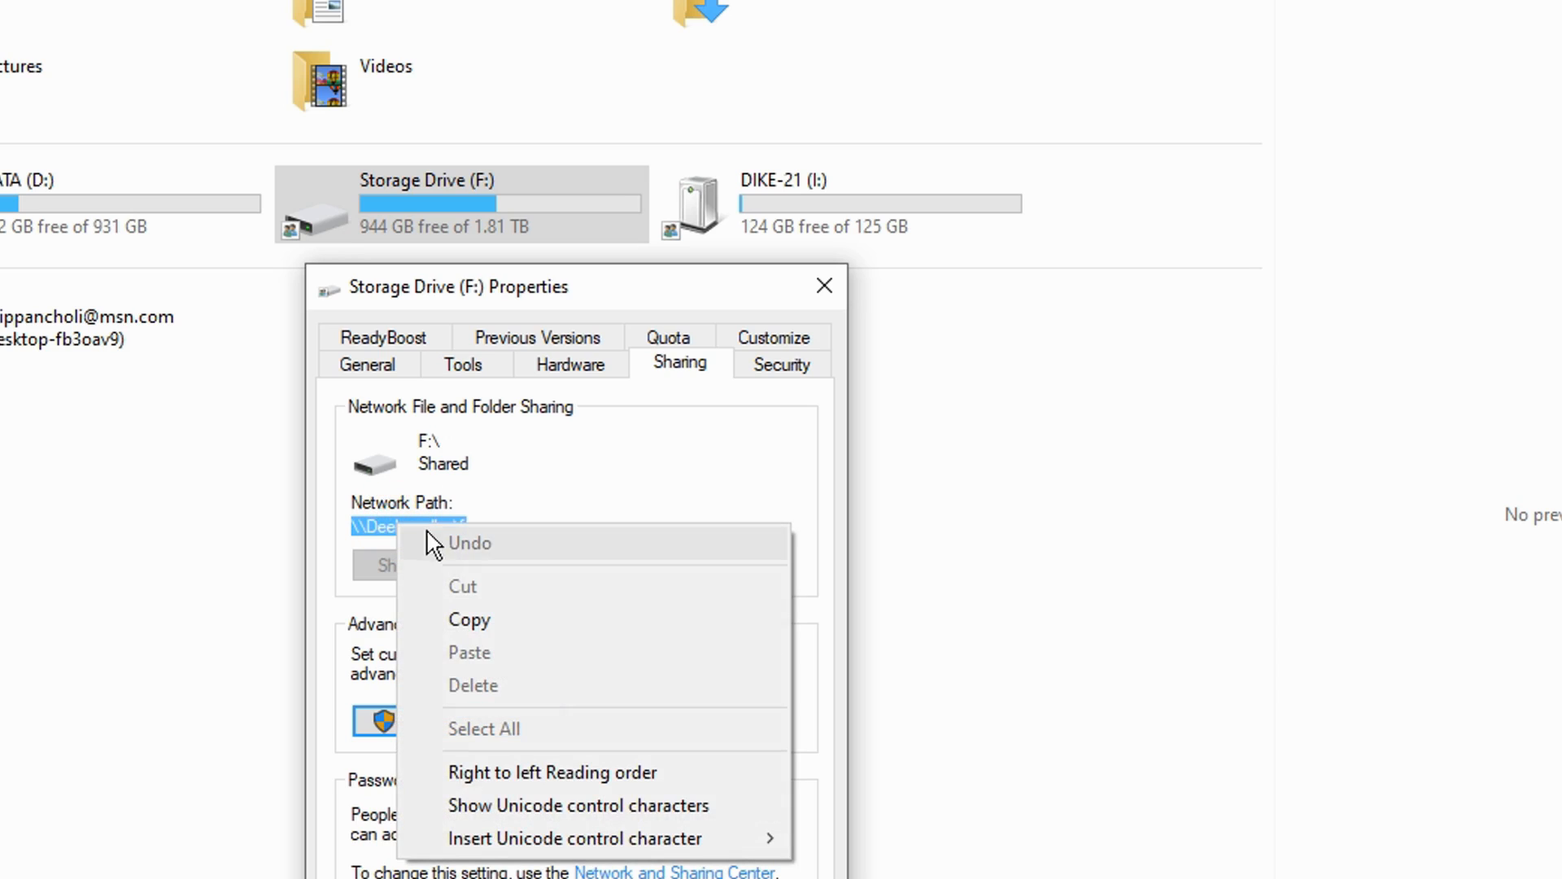
pyautogui.click(467, 618)
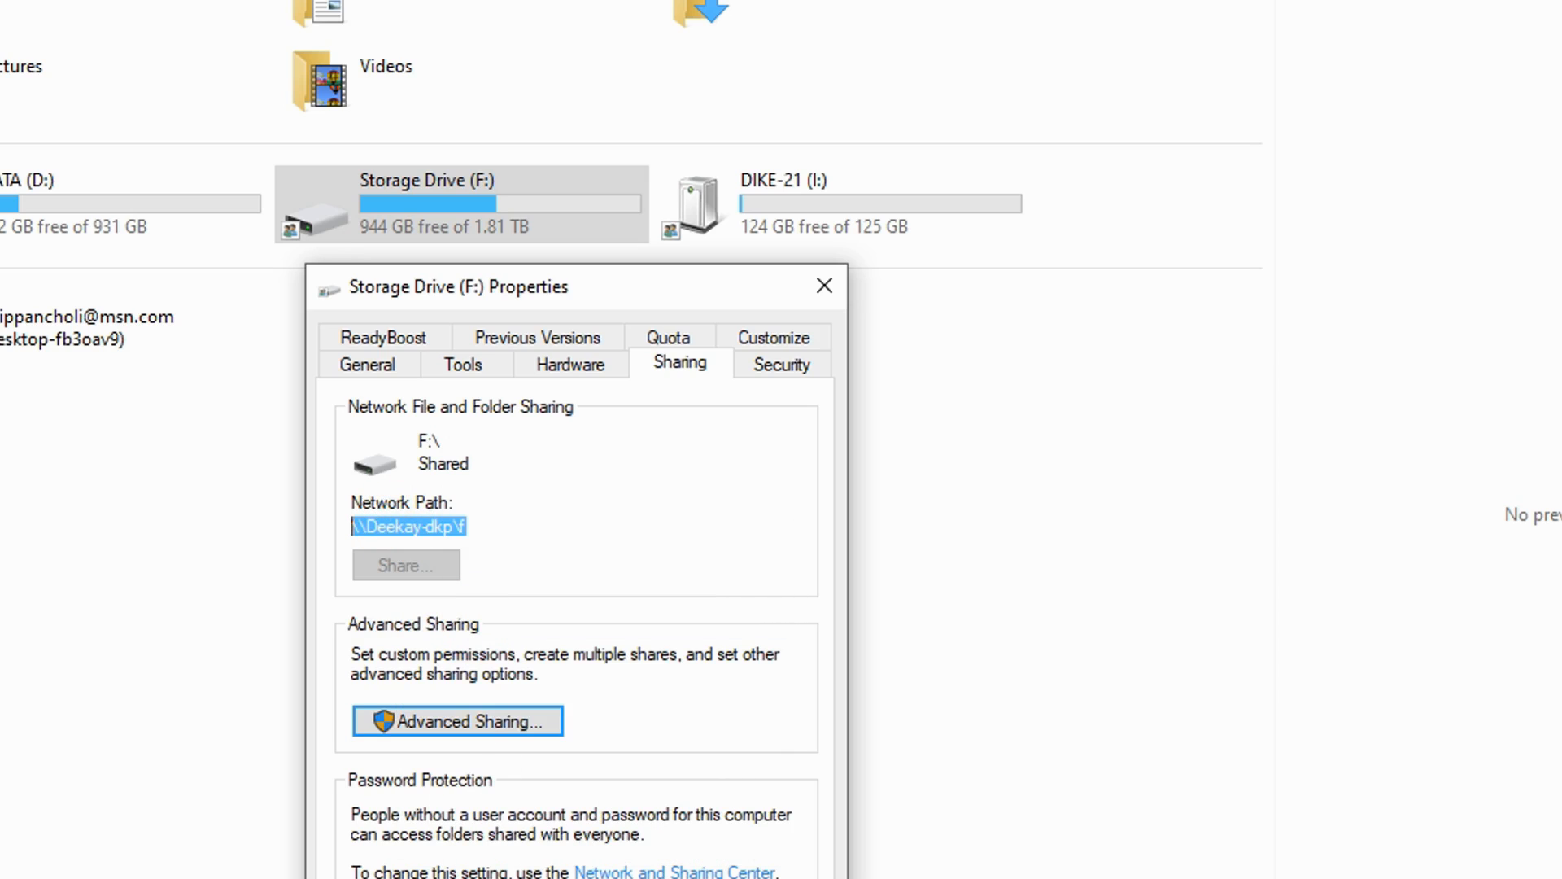
# Step: Switch to Notepad and paste the drive's network path below the Documents link, leaving a blank line between them
pyautogui.hotkey('alt', 'Tab')
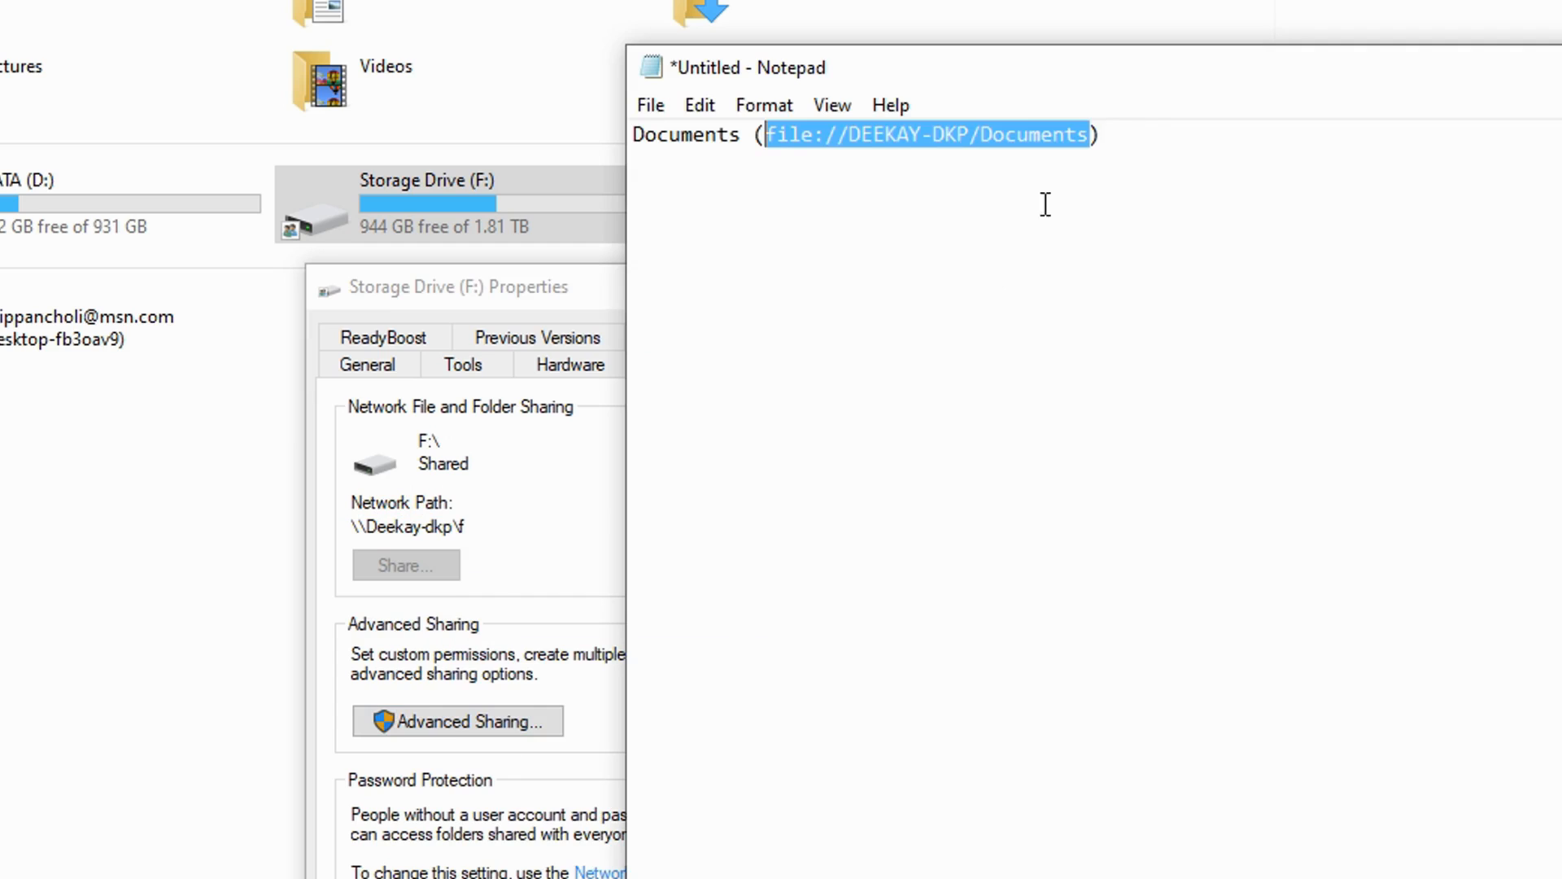
pyautogui.click(1121, 134)
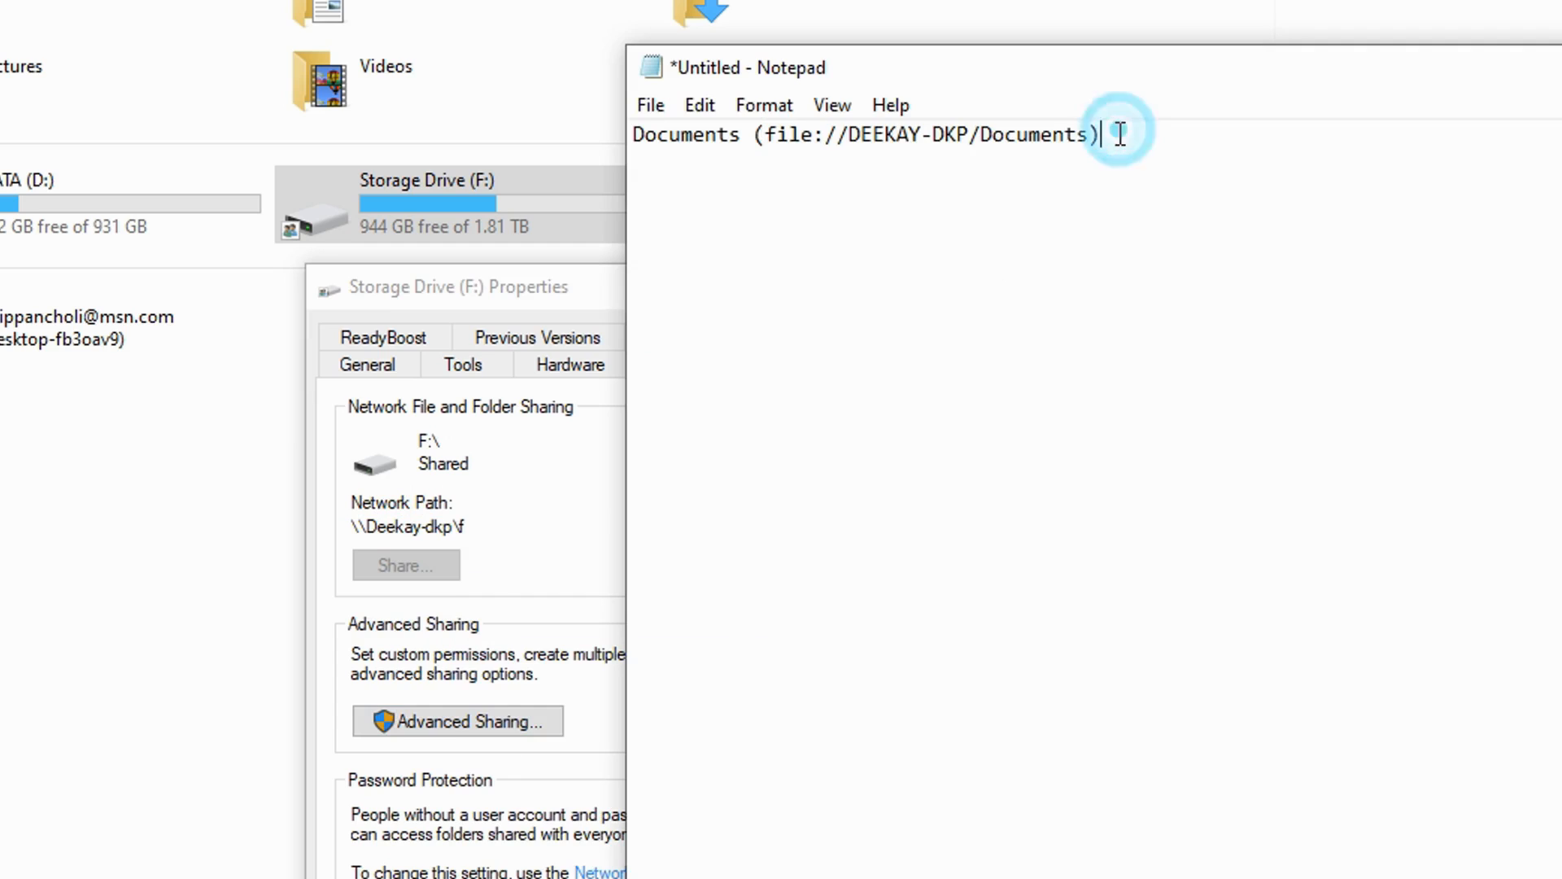
pyautogui.rightClick(823, 219)
pyautogui.click(887, 349)
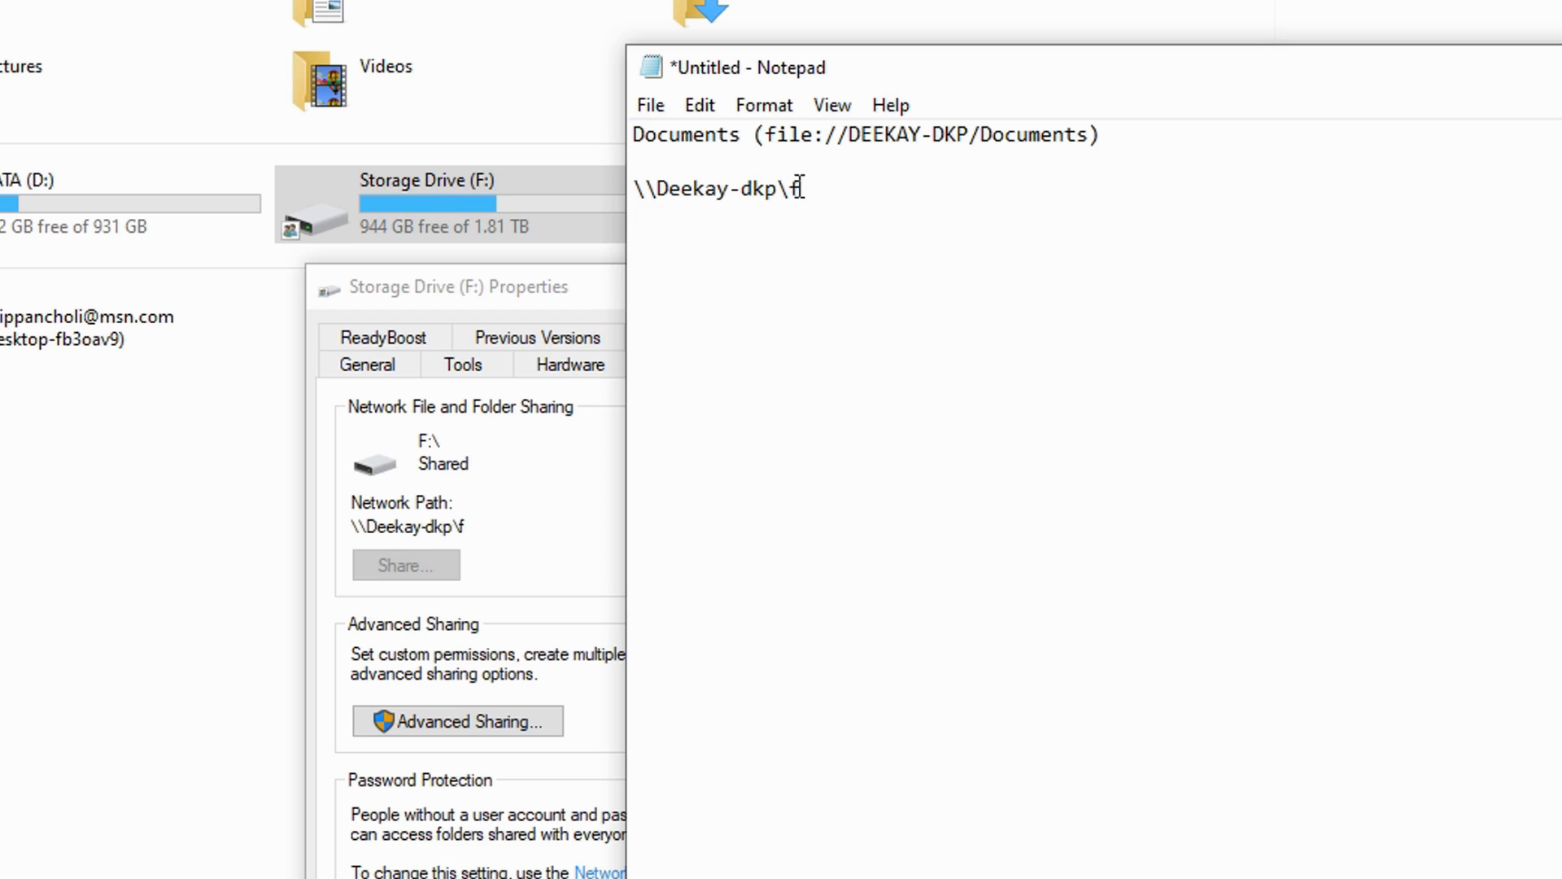
# Step: Copy the drive's network path in Notepad, switch to File Explorer and select the current address This PC for replacement
pyautogui.moveTo(823, 188); pyautogui.dragTo(641, 188)
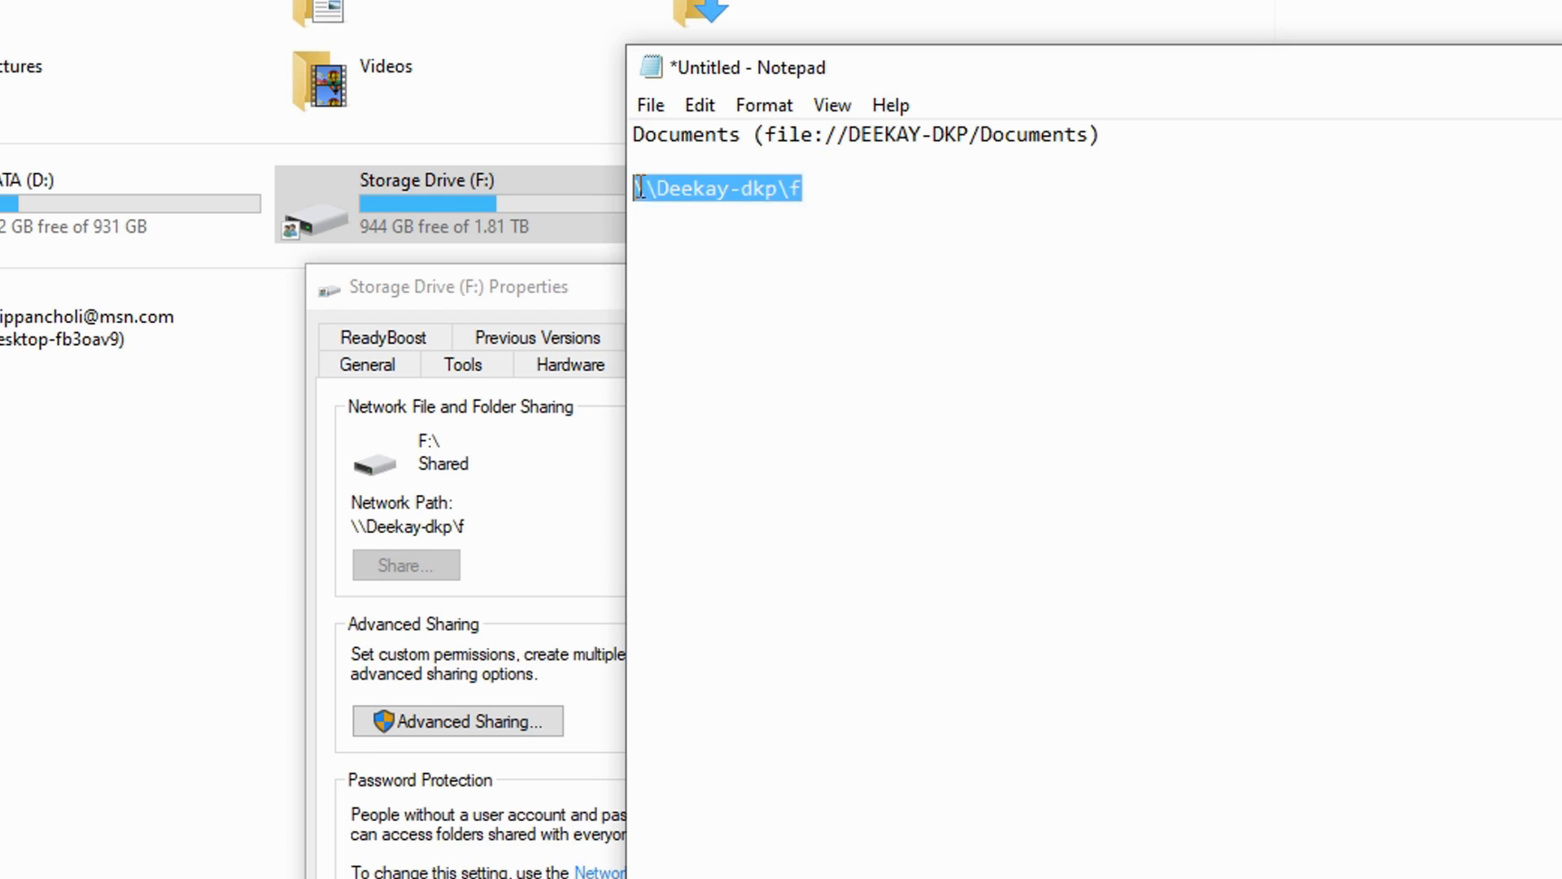
pyautogui.rightClick(689, 183)
pyautogui.click(769, 275)
pyautogui.hotkey('alt', 'Tab')
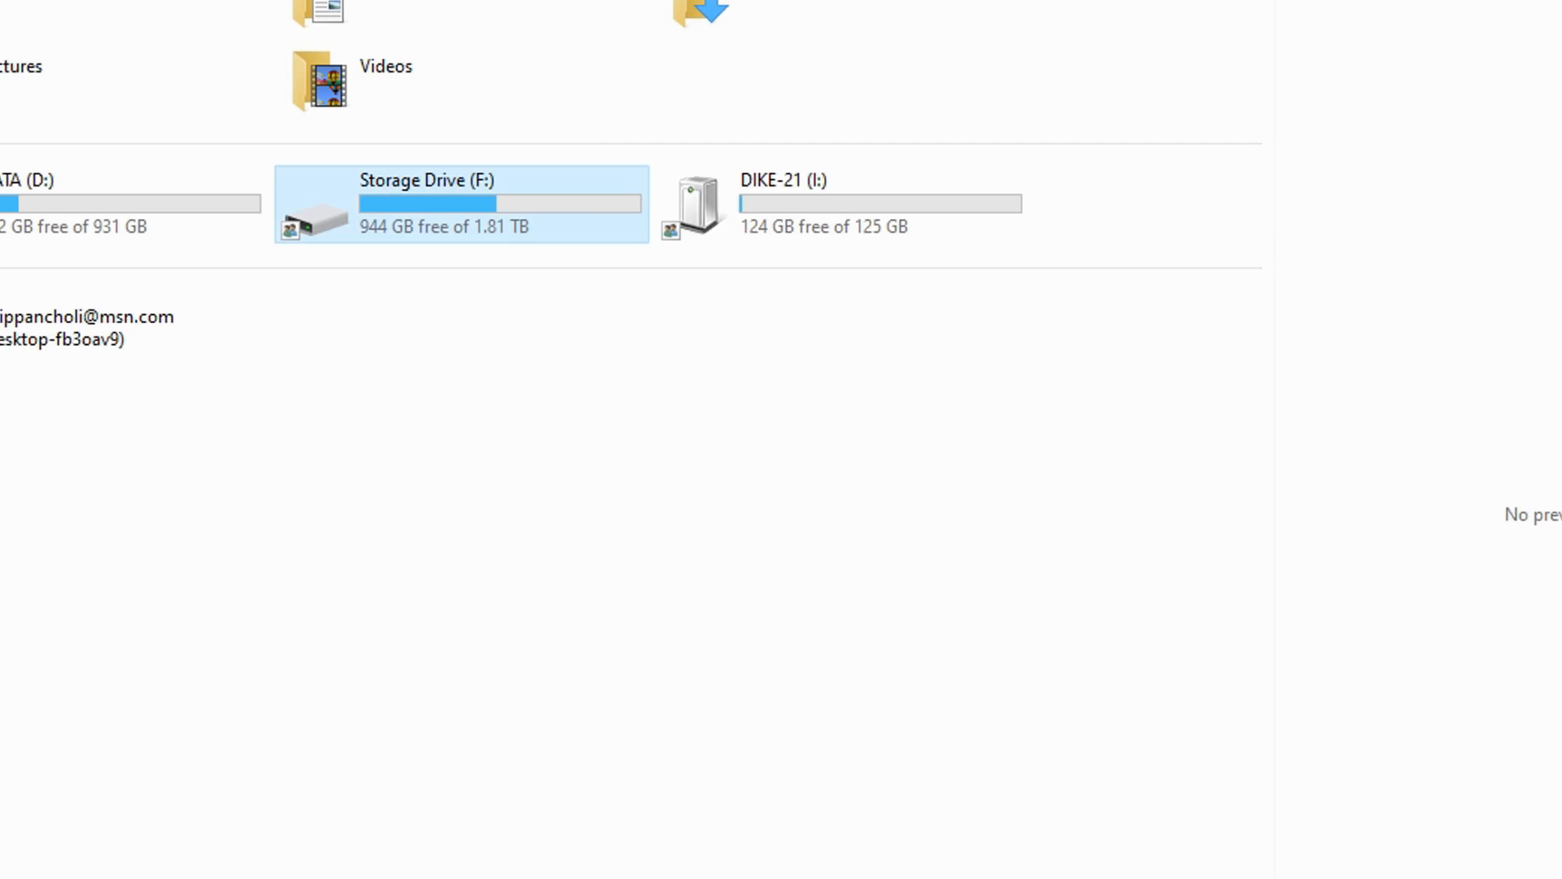
pyautogui.click(435, 110)
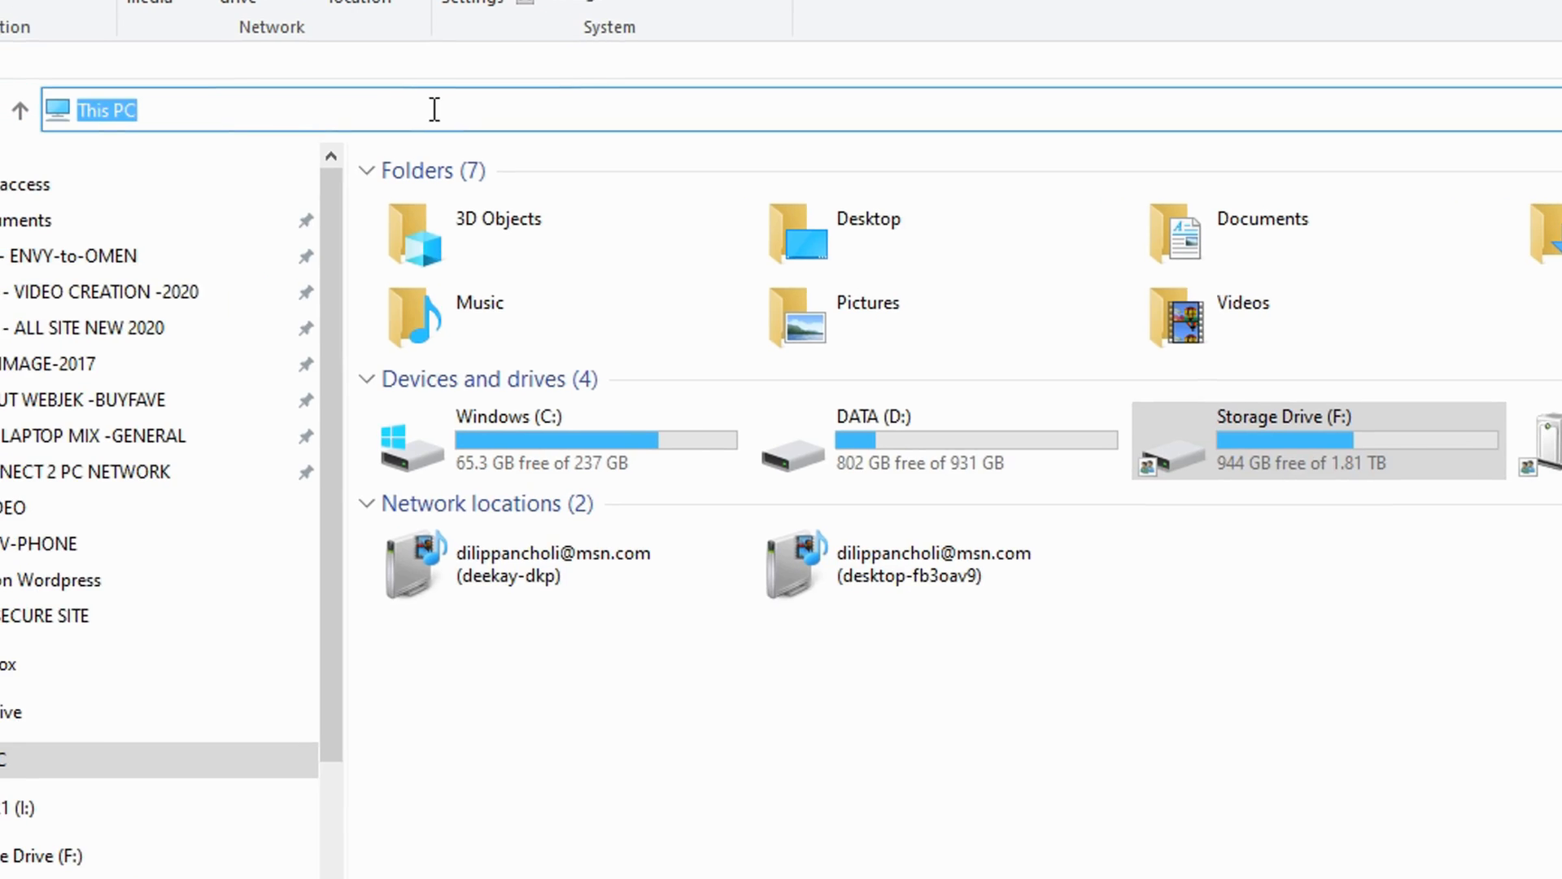
pyautogui.rightClick(434, 109)
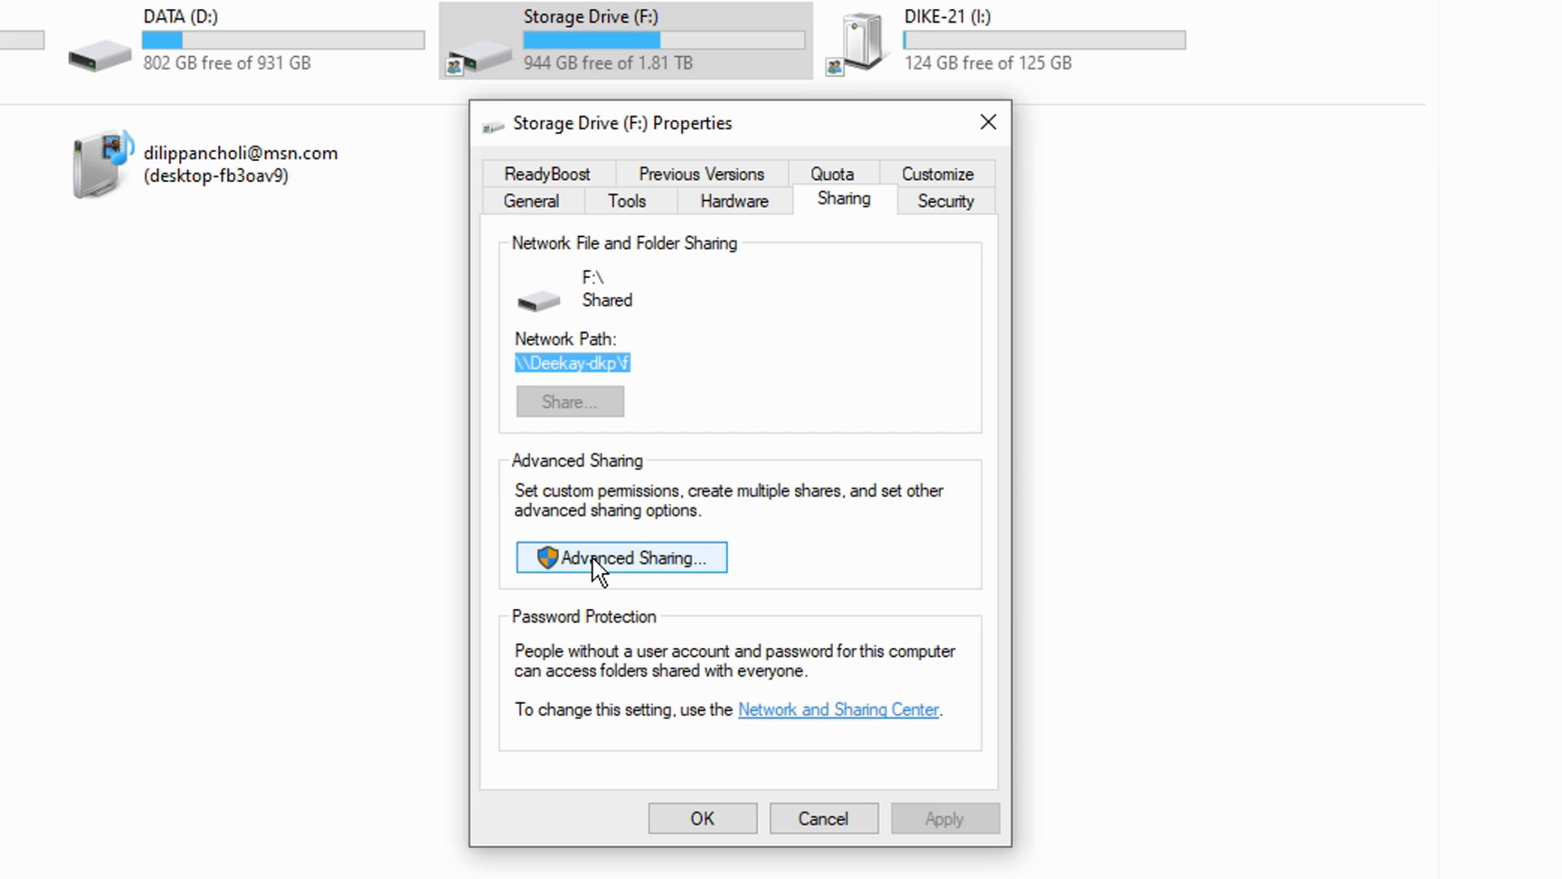
# Step: Review the advanced sharing settings of Storage Drive (F:) and the share permissions for Everyone, and close the drive's properties
pyautogui.click(592, 555)
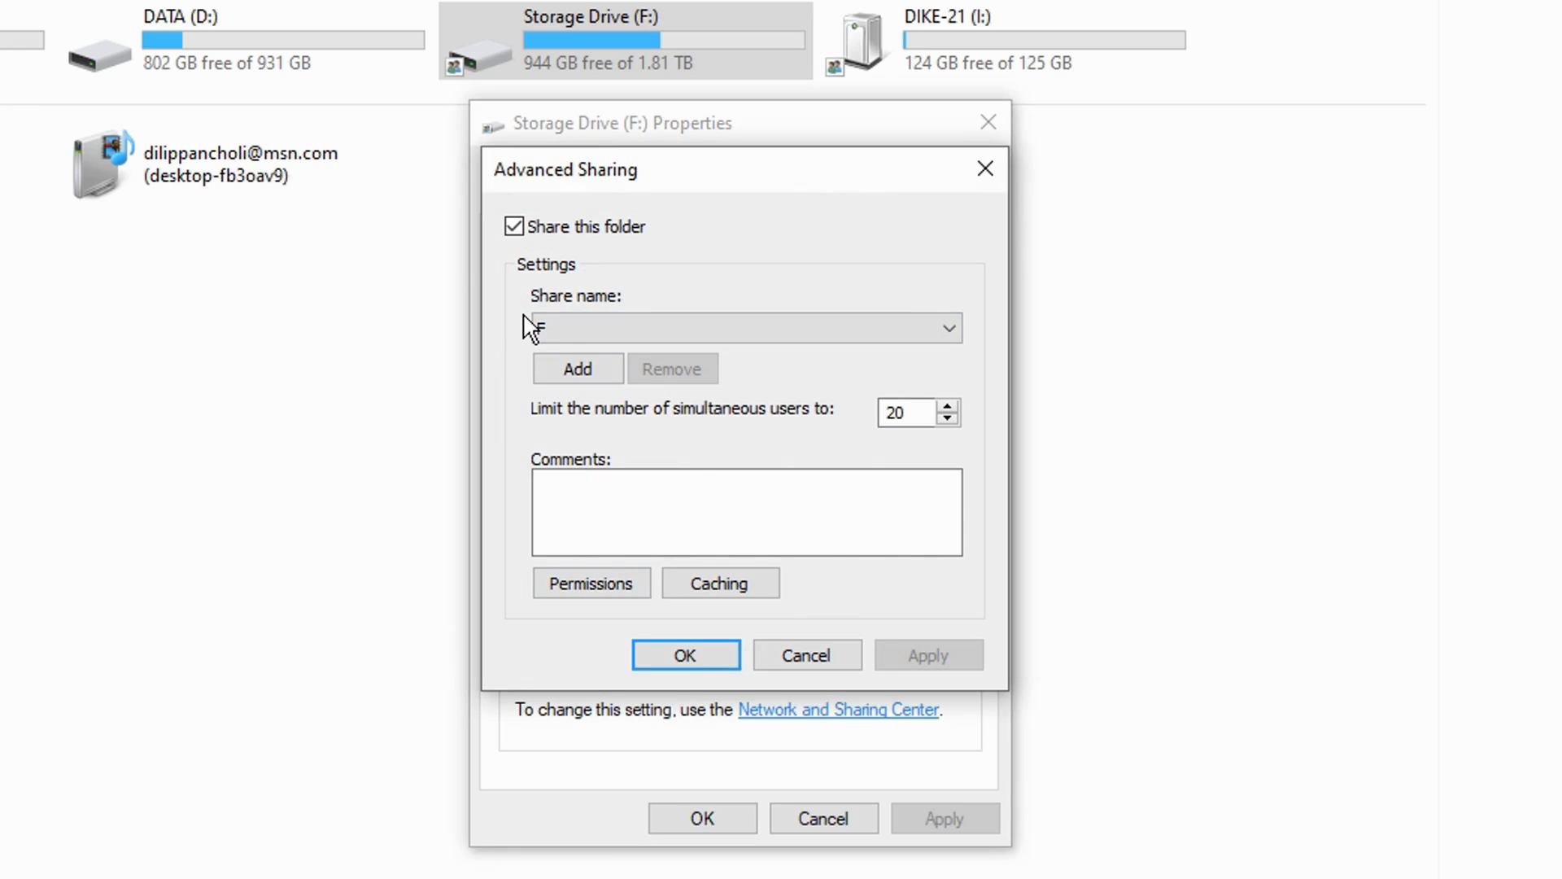
pyautogui.click(568, 583)
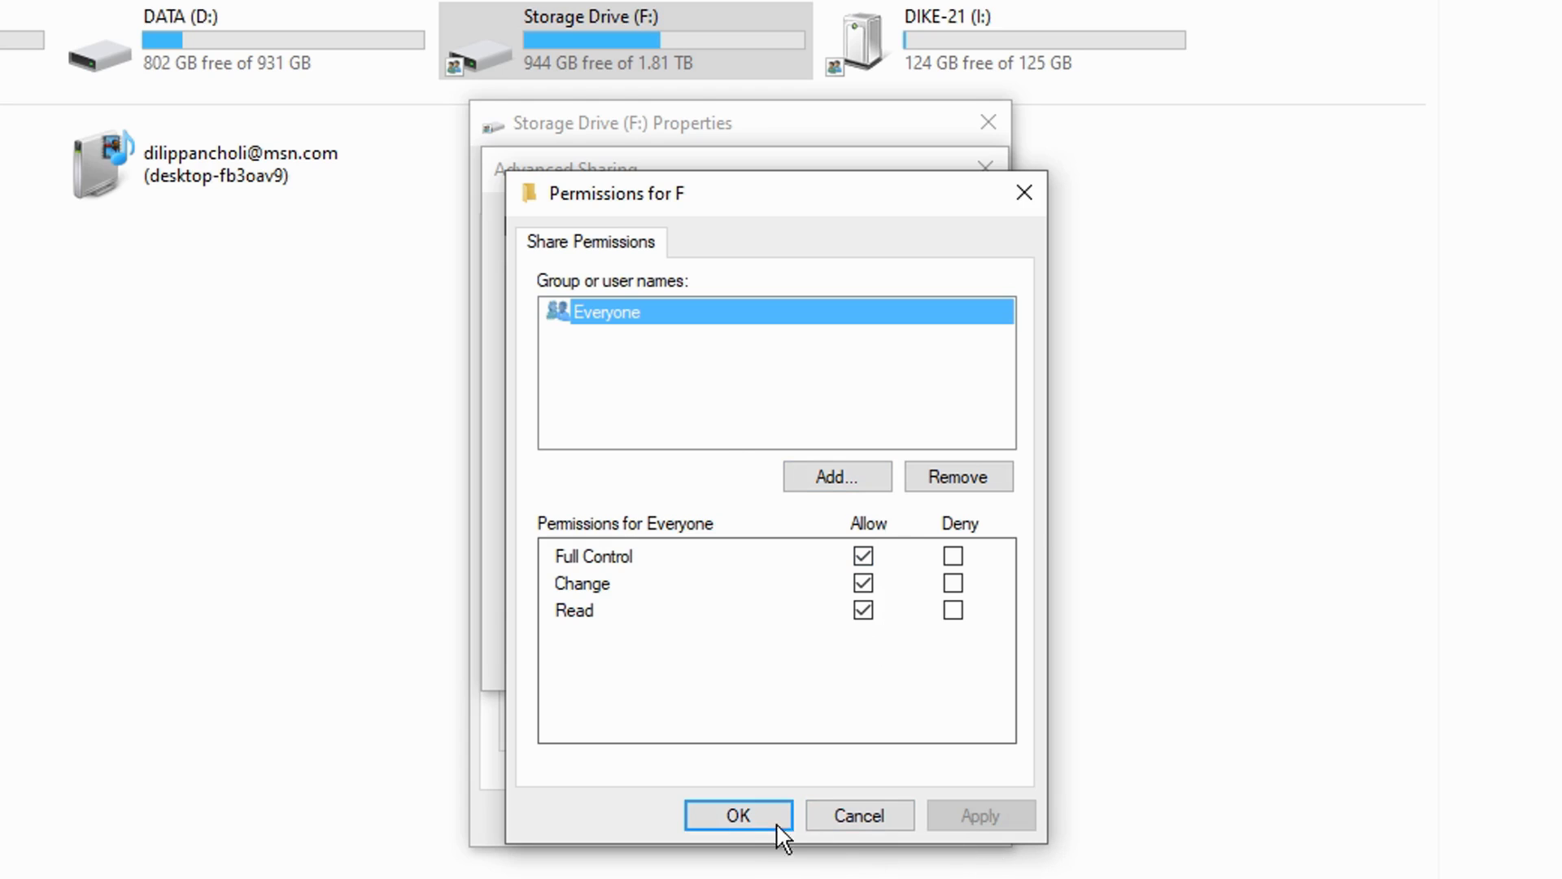
pyautogui.click(738, 815)
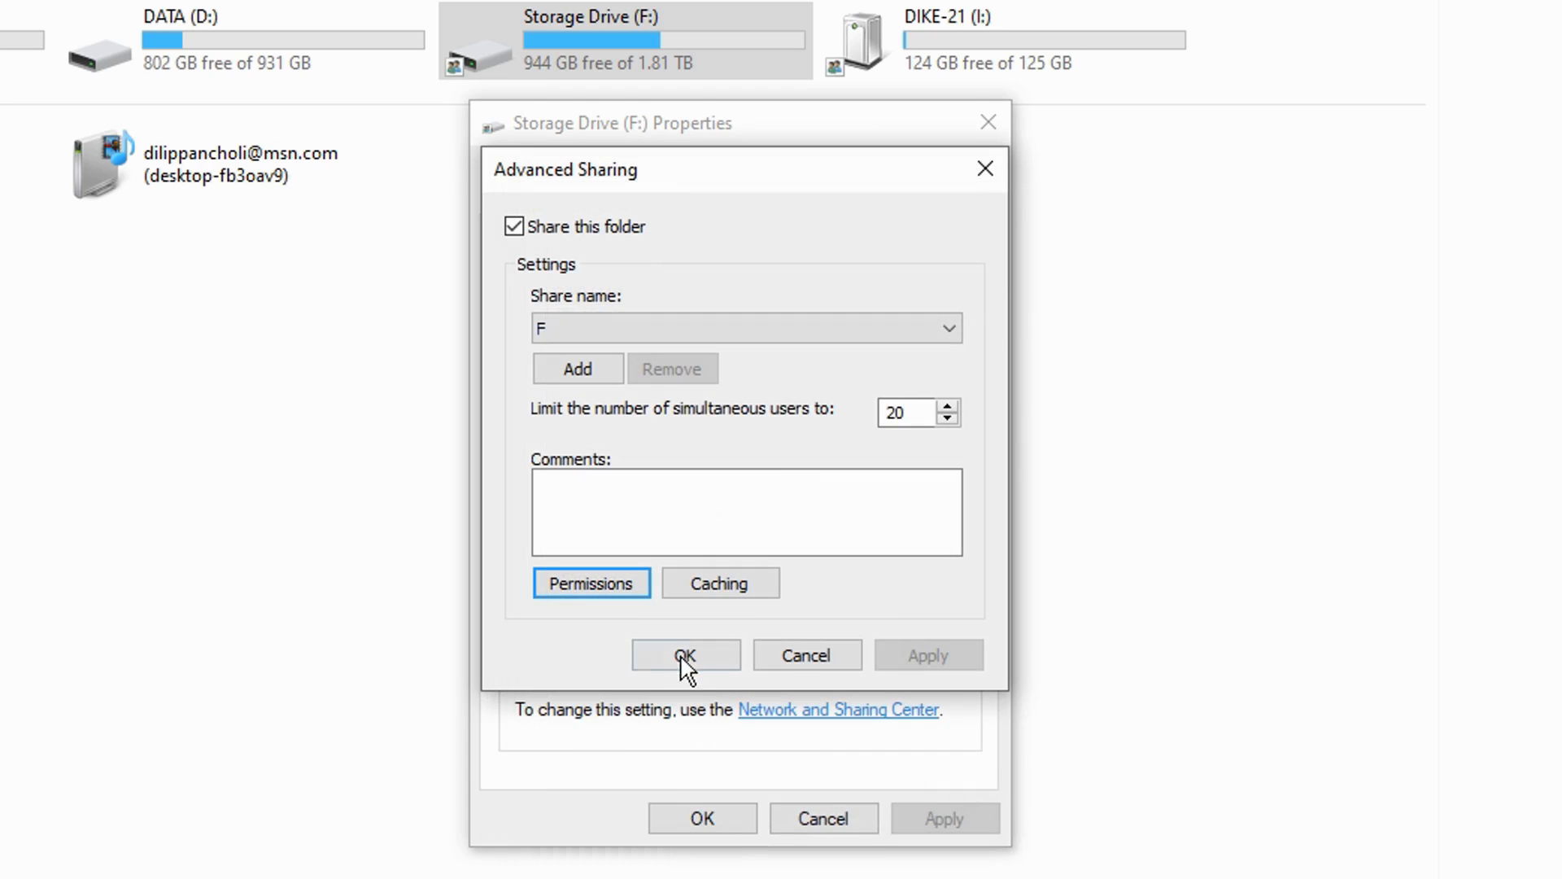
pyautogui.click(686, 656)
pyautogui.click(705, 821)
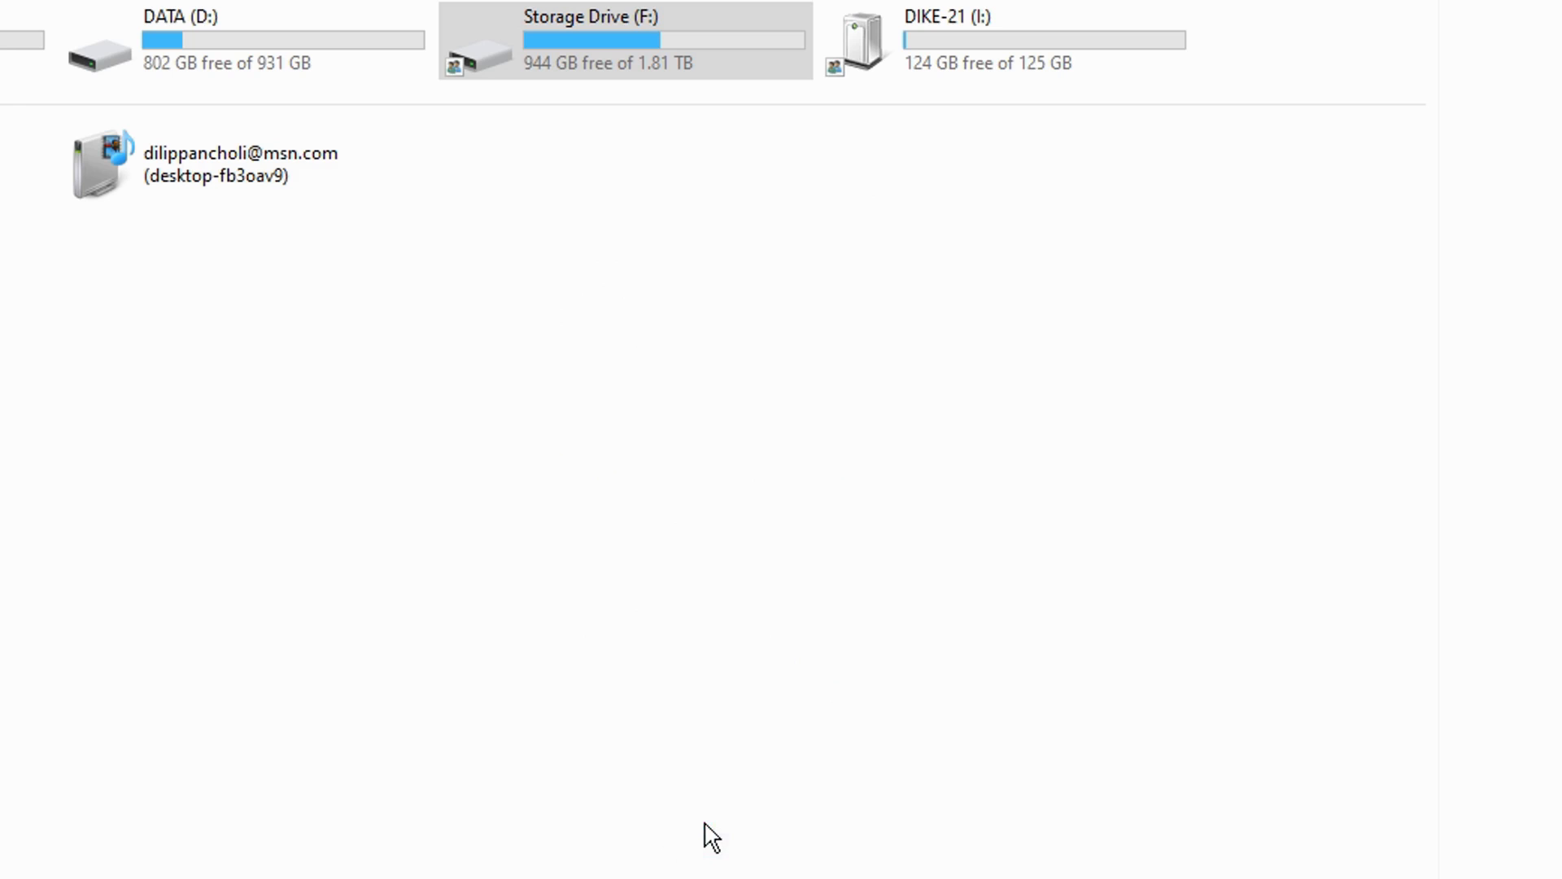
# Step: Switch back to Notepad and copy the selected network path of Storage Drive (F:)
pyautogui.click(875, 867)
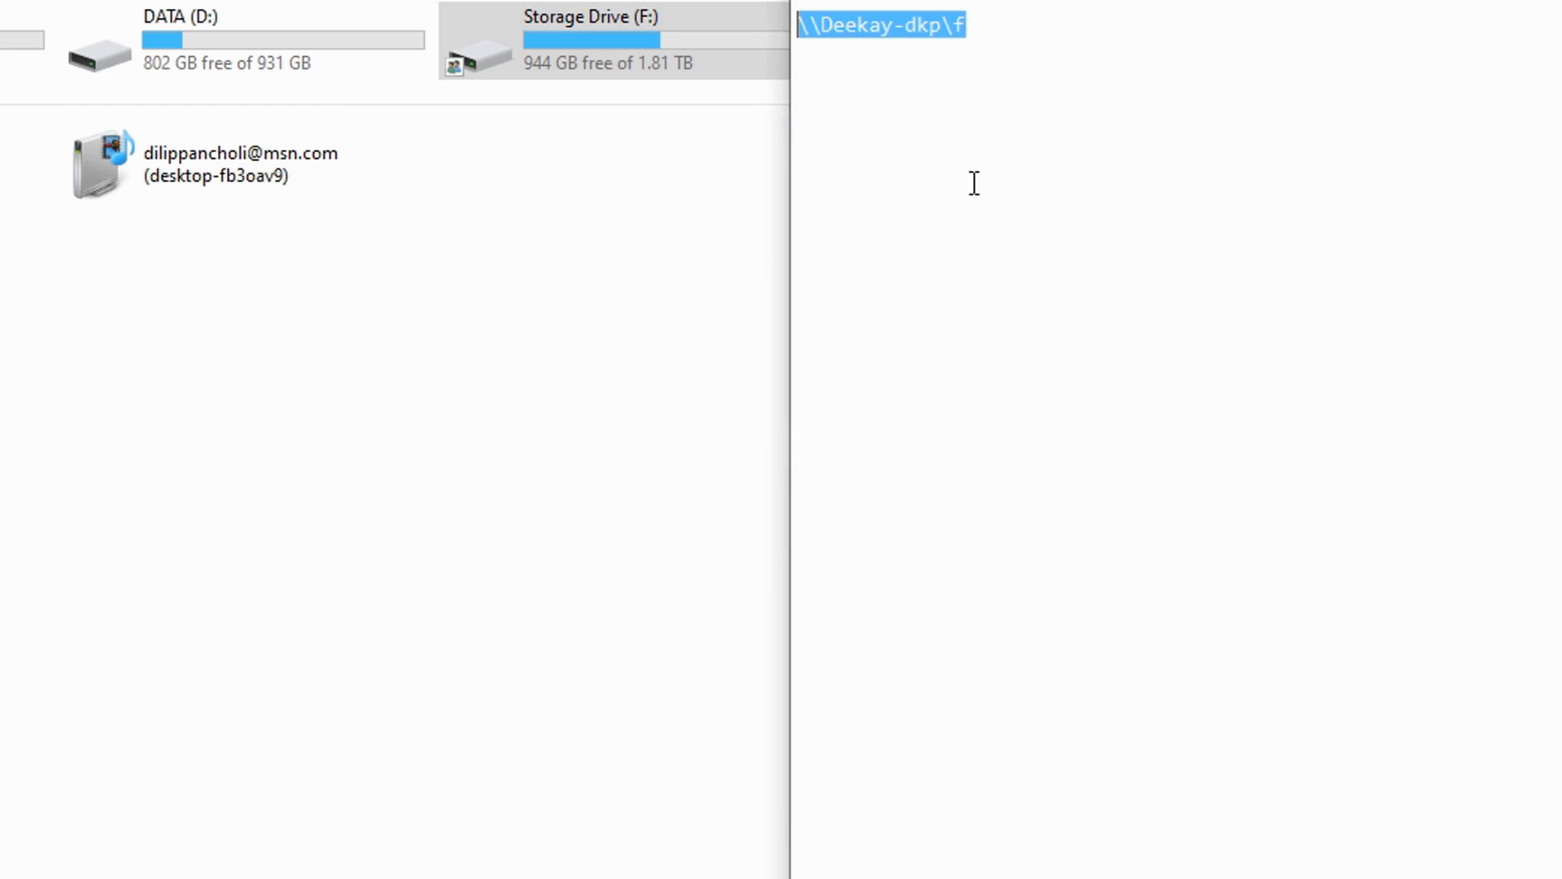
pyautogui.rightClick(876, 30)
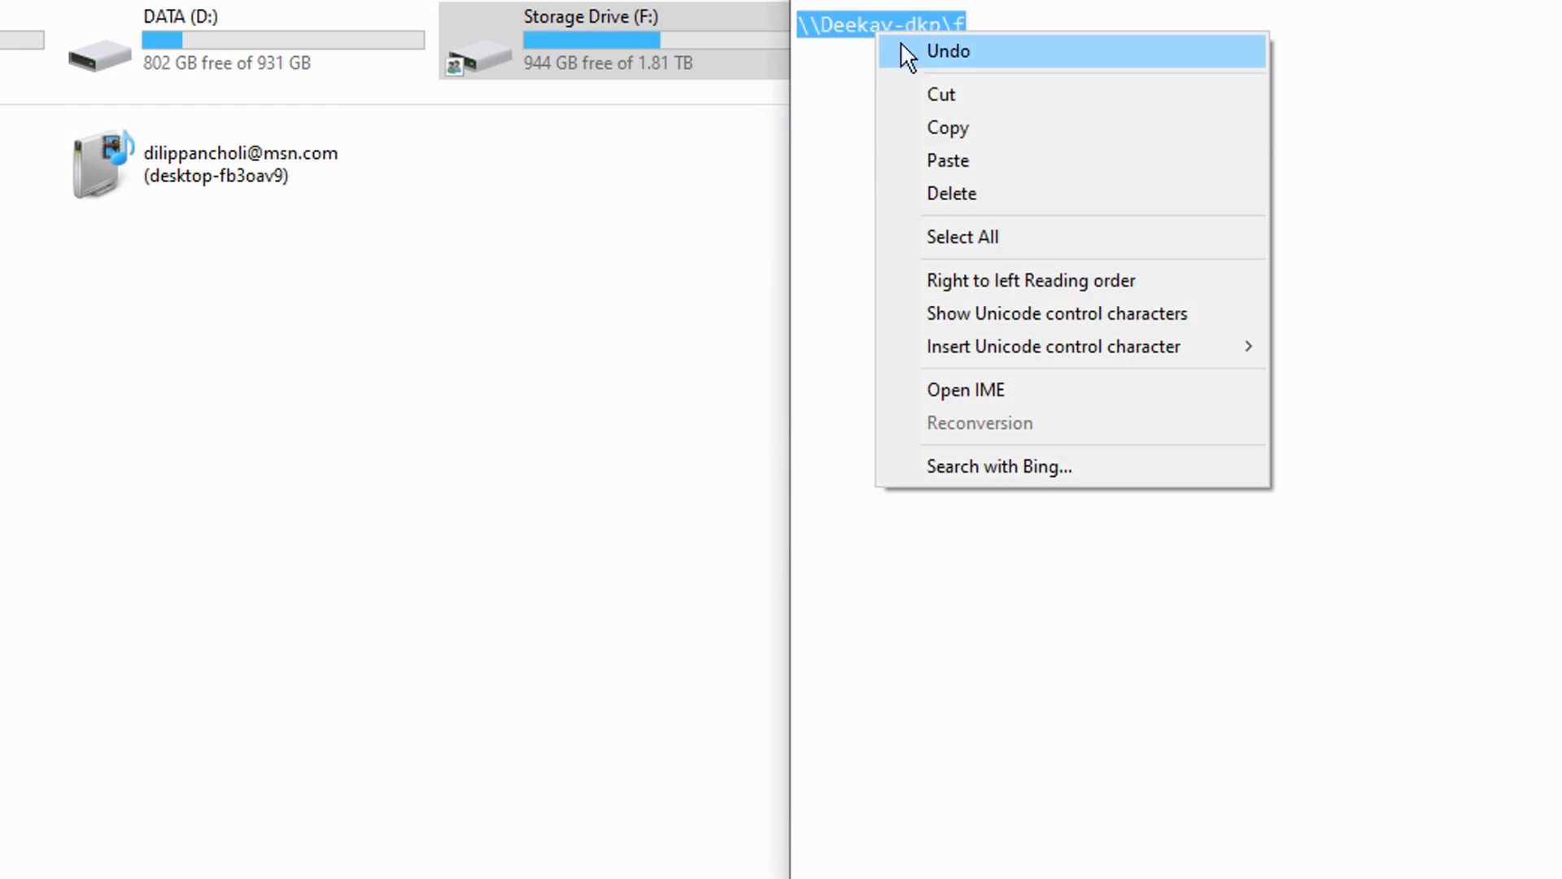